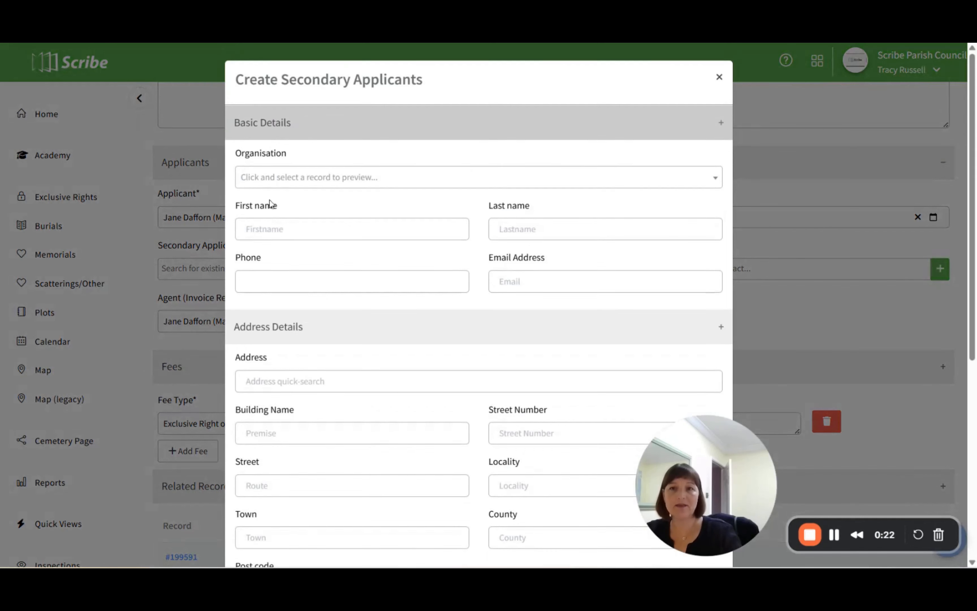
- Enter the secondary applicant's first and last name in the new contact's basic details
{"action": "left_click", "coordinate": [275, 224]}
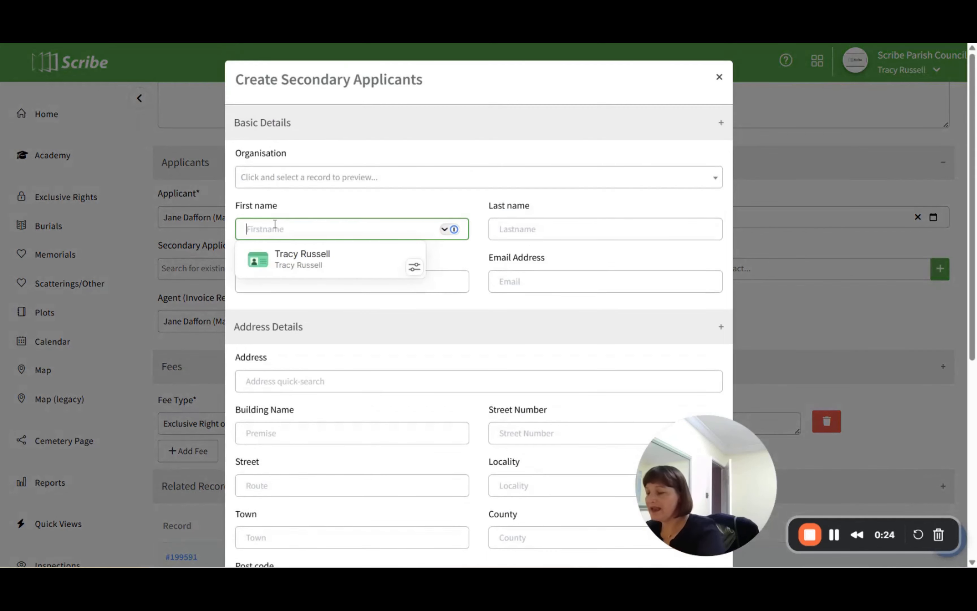
{"action": "key", "text": "Tab"}
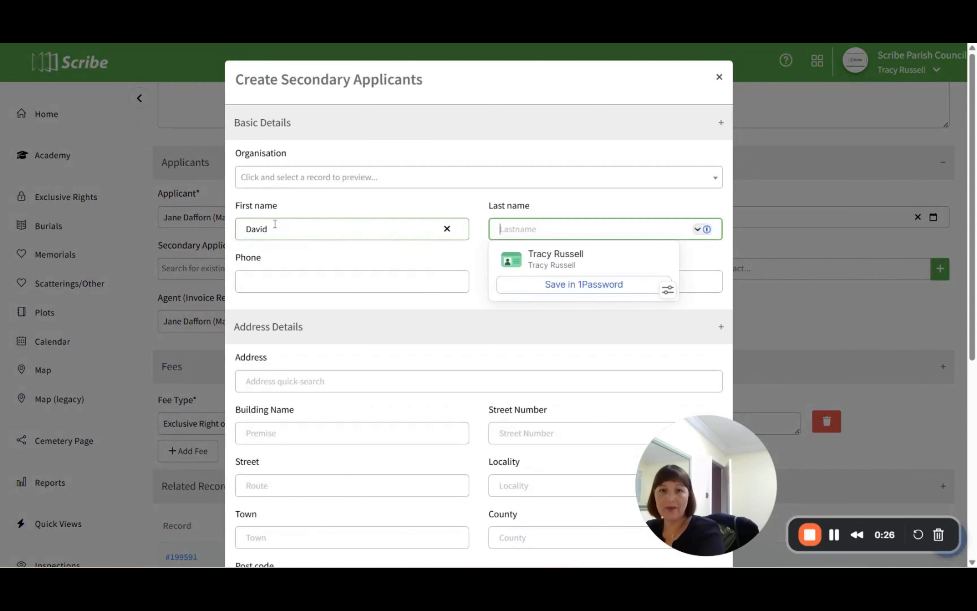
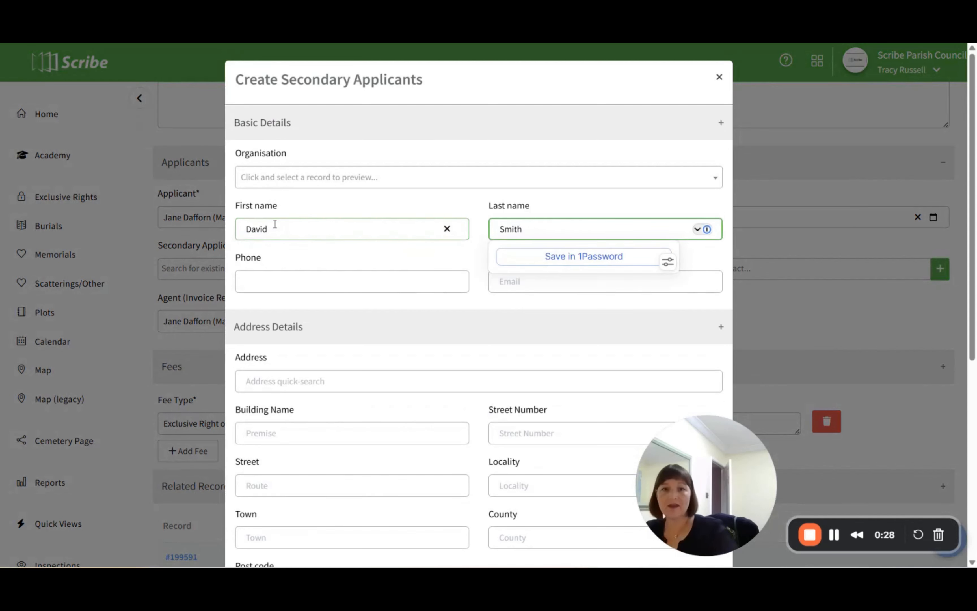
- Fill in the street number and street name of the secondary applicant's address
{"action": "left_click", "coordinate": [516, 430]}
{"action": "key", "text": "Tab"}
{"action": "key", "text": "Tab"}
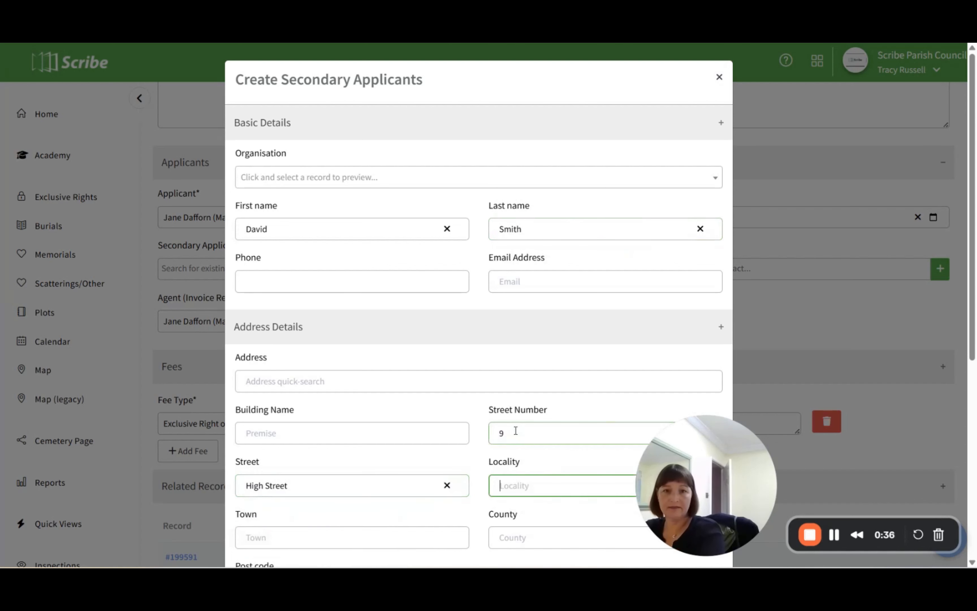
- Complete the secondary applicant's address with the locality, town, county and post code
{"action": "key", "text": "Tab"}
{"action": "key", "text": "Tab"}
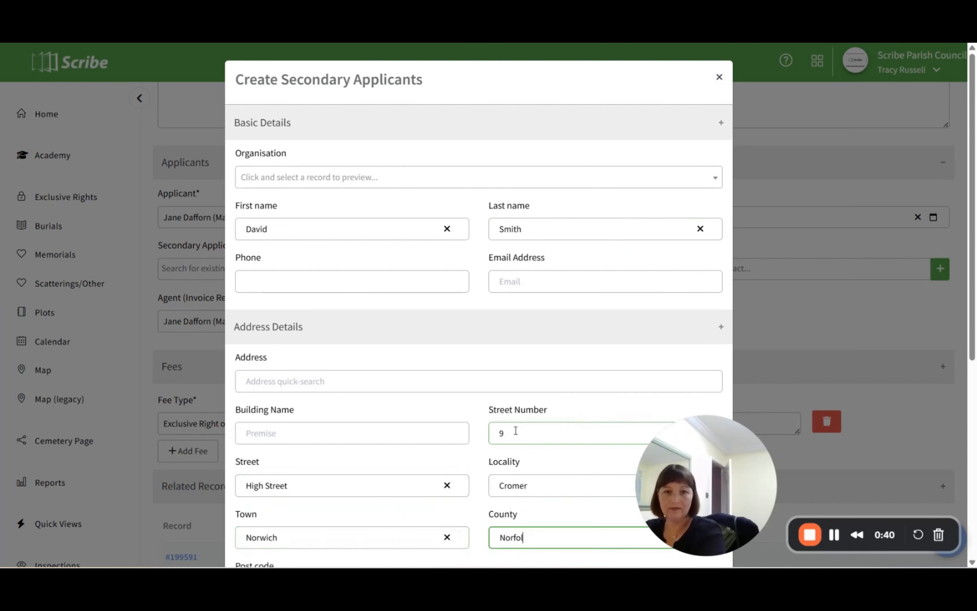
{"action": "key", "text": "Tab"}
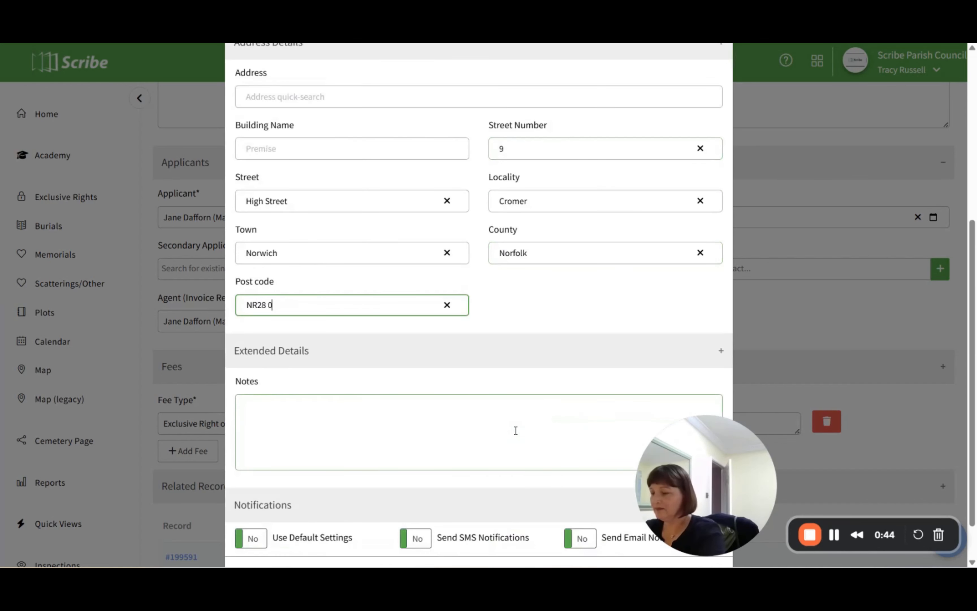
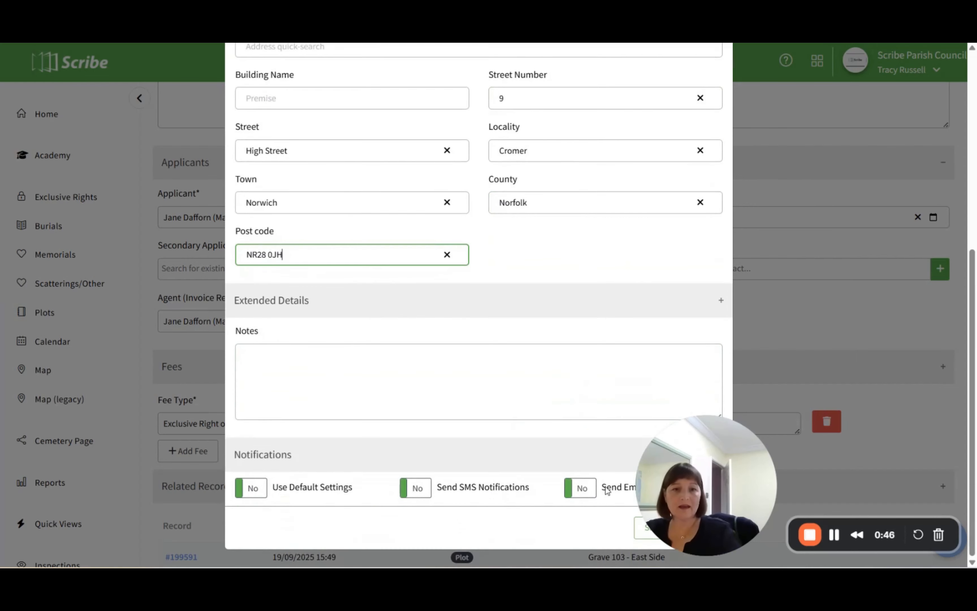
- Save the new contact as a secondary applicant on the exclusive right record
{"action": "scroll", "coordinate": [602, 480], "scroll_direction": "down", "scroll_amount": 1}
{"action": "left_click", "coordinate": [637, 531]}
{"action": "left_click_drag", "start_coordinate": [673, 465], "coordinate": [750, 426]}
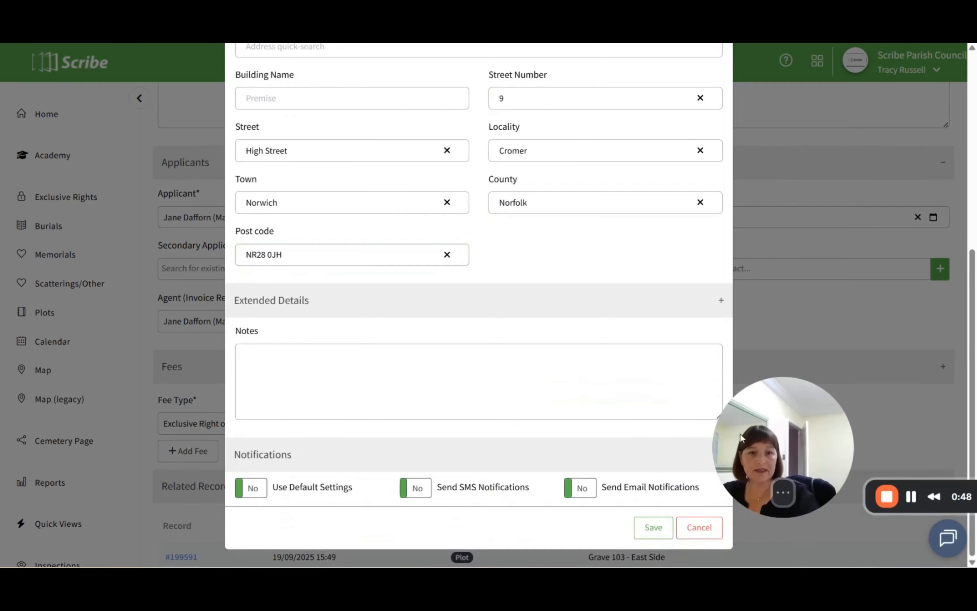
{"action": "left_click", "coordinate": [662, 528]}
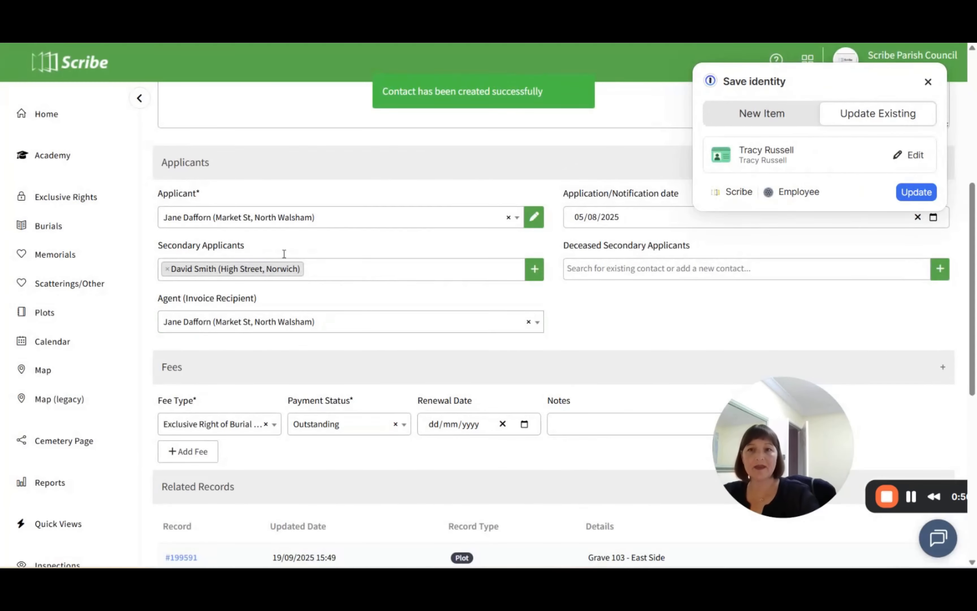
- Save the exclusive right record with the added secondary applicant
{"action": "scroll", "coordinate": [246, 351], "scroll_direction": "down", "scroll_amount": 8}
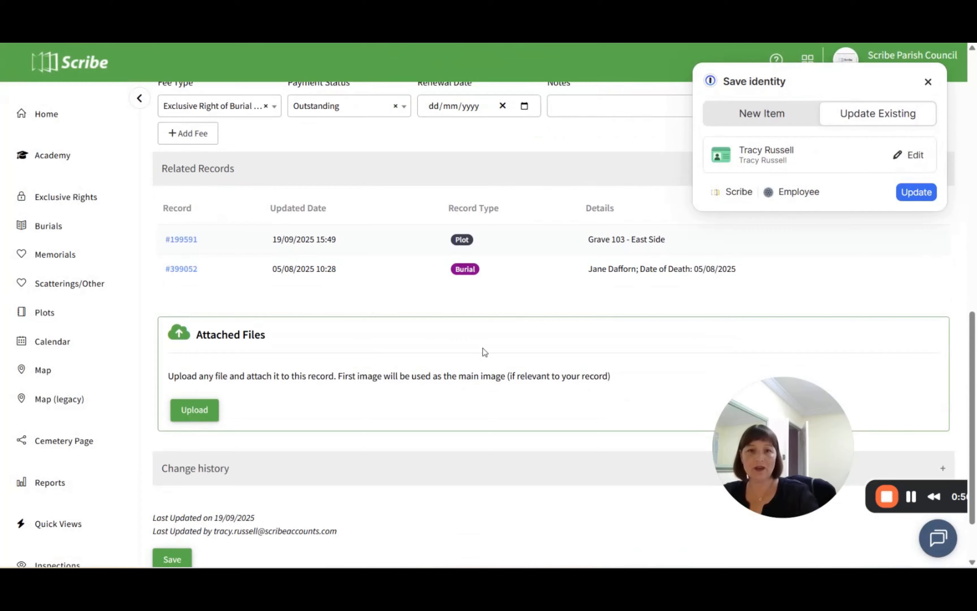
{"action": "scroll", "coordinate": [225, 507], "scroll_direction": "down", "scroll_amount": 2}
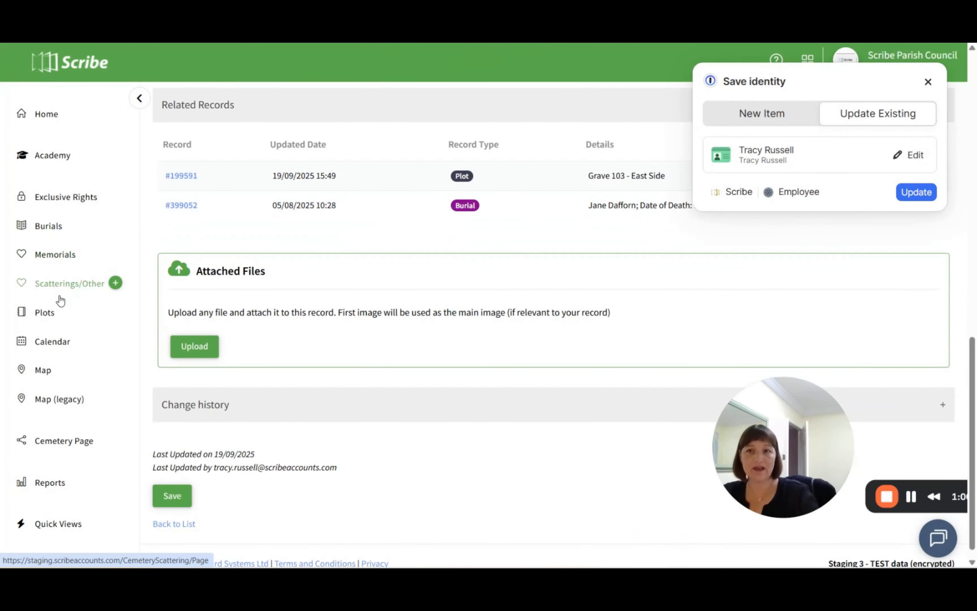
{"action": "left_click", "coordinate": [178, 499]}
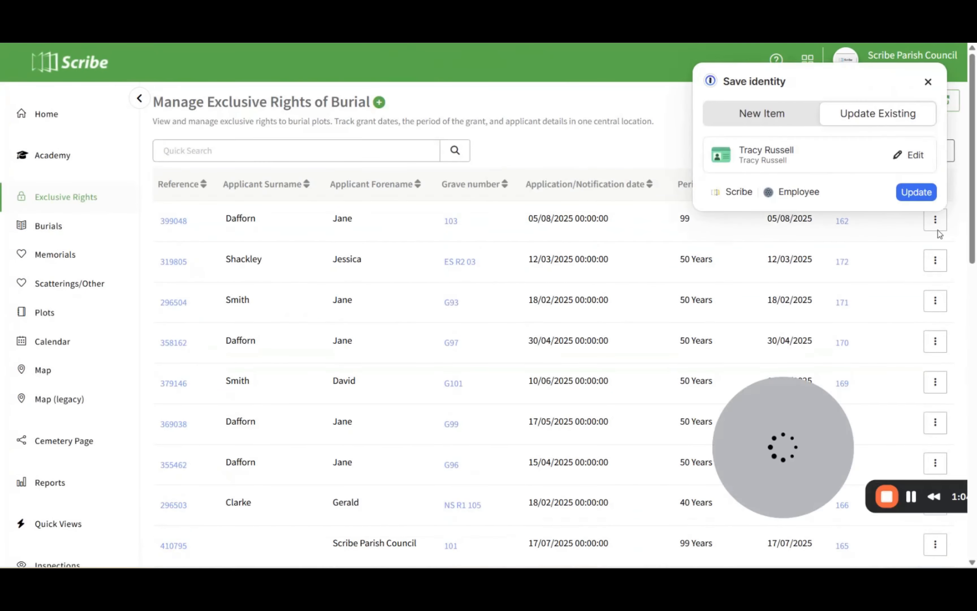
- Dismiss the save-identity prompt and reopen the exclusive right record for grave 103
{"action": "left_click", "coordinate": [928, 83]}
{"action": "left_click", "coordinate": [935, 220]}
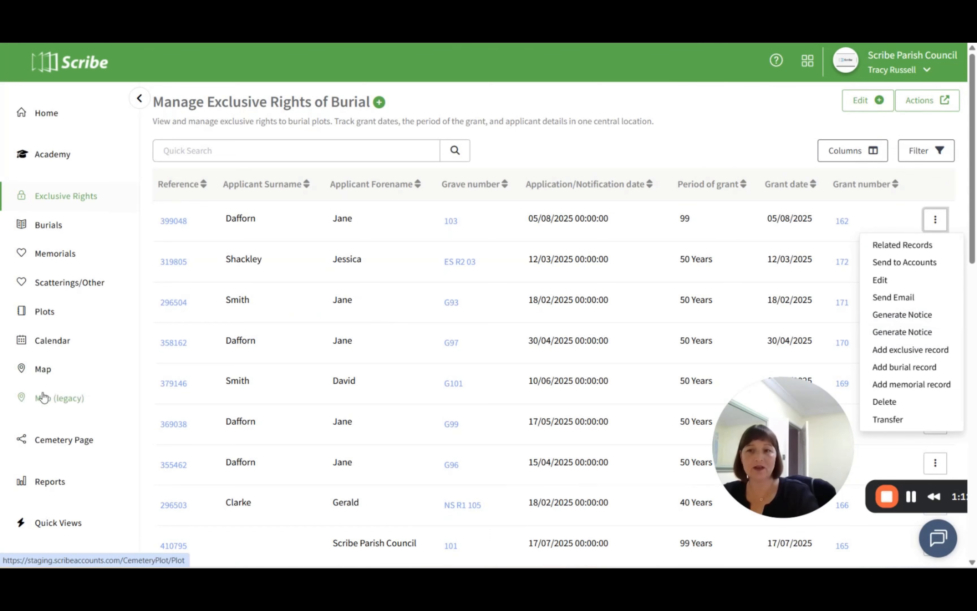
{"action": "scroll", "coordinate": [44, 398], "scroll_direction": "down", "scroll_amount": 4}
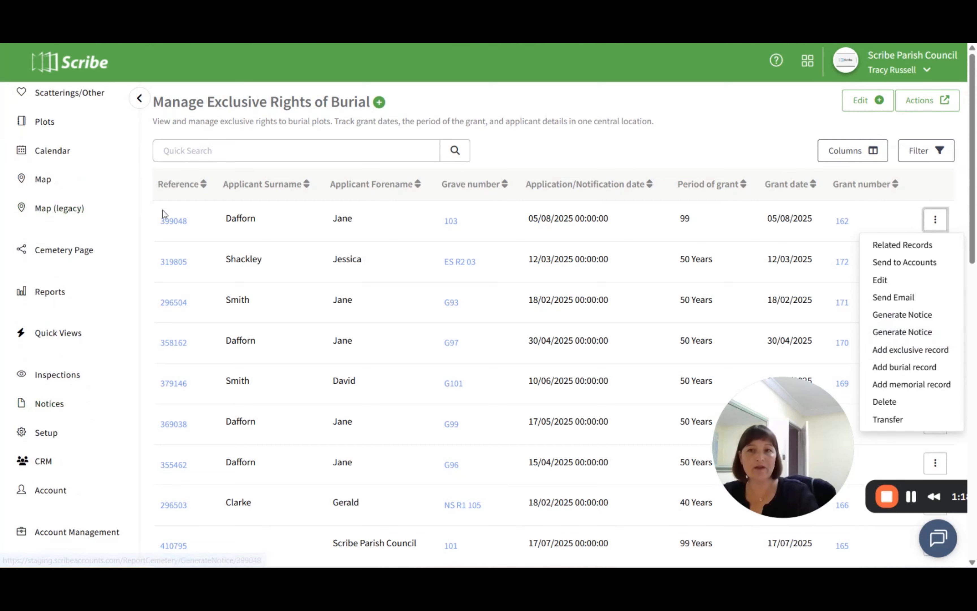
{"action": "left_click", "coordinate": [168, 221]}
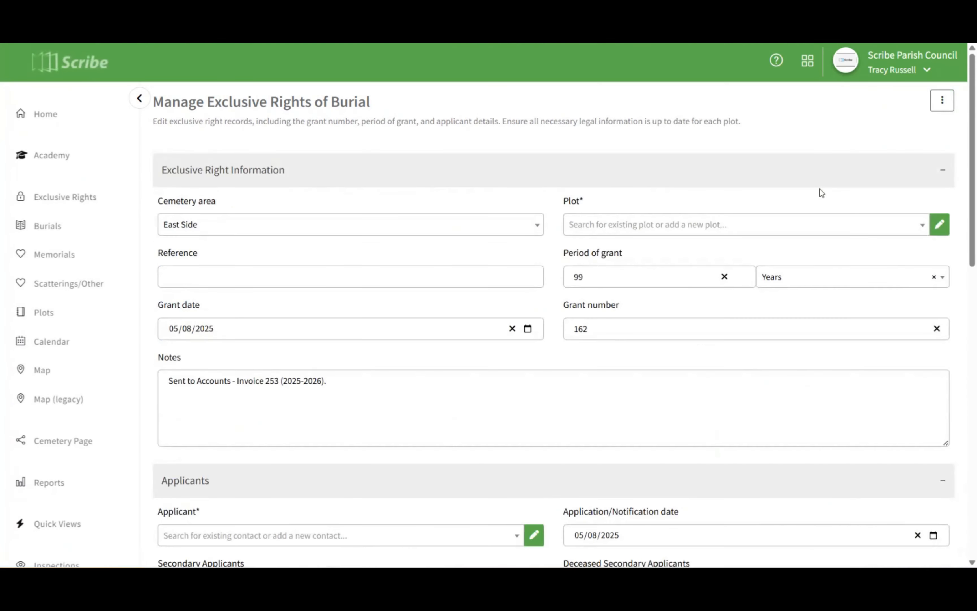
- Generate a notice for this record using the template Exclusive Right - Deed of Grant Multiple Applicants [SYSTEM]
{"action": "left_click", "coordinate": [942, 101]}
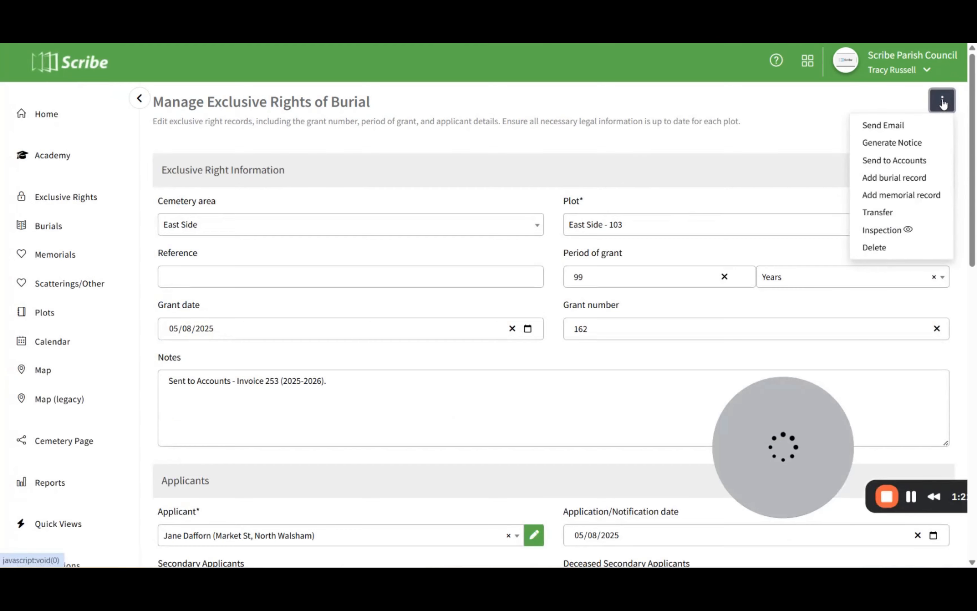
{"action": "left_click", "coordinate": [901, 147]}
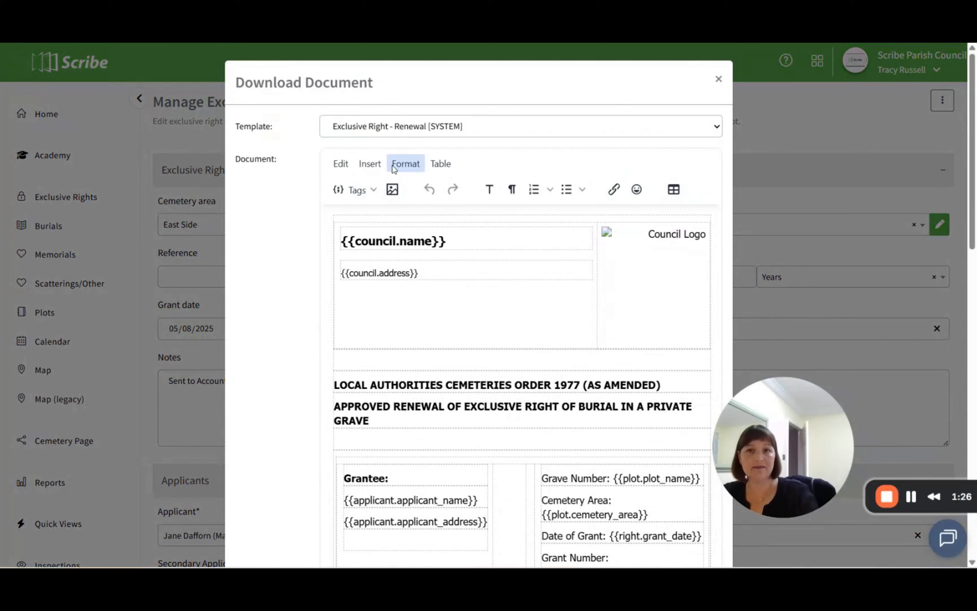
{"action": "left_click", "coordinate": [489, 129]}
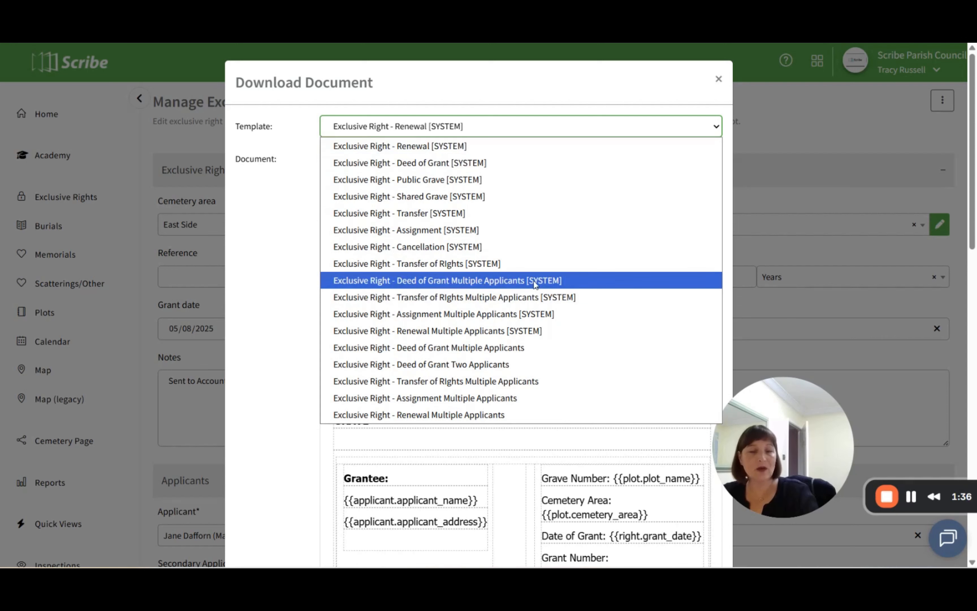
{"action": "left_click", "coordinate": [515, 280]}
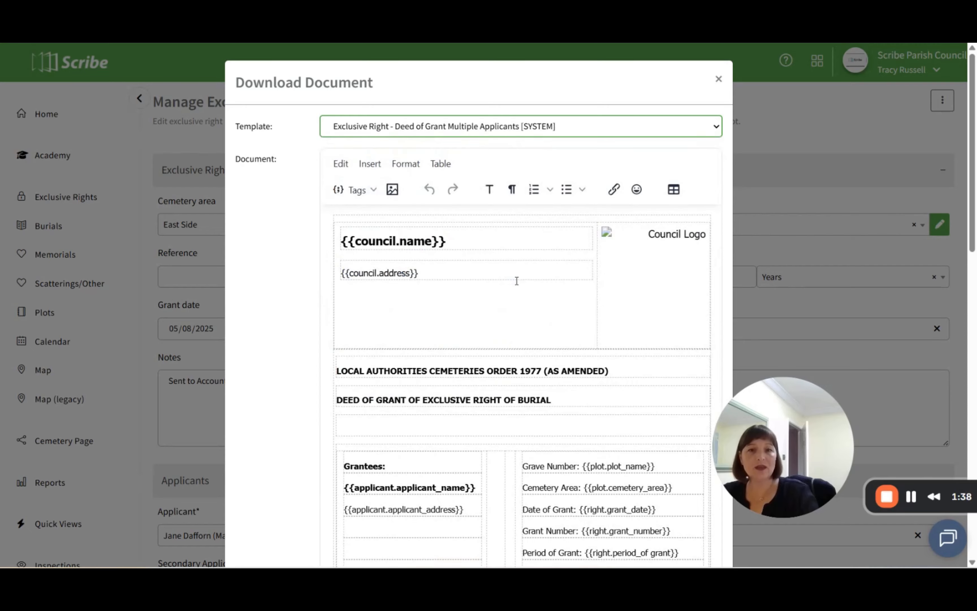
- Review the template's applicant tags, preview the deed with its header and signature from start to end, and close the preview
{"action": "scroll", "coordinate": [516, 281], "scroll_direction": "down", "scroll_amount": 5}
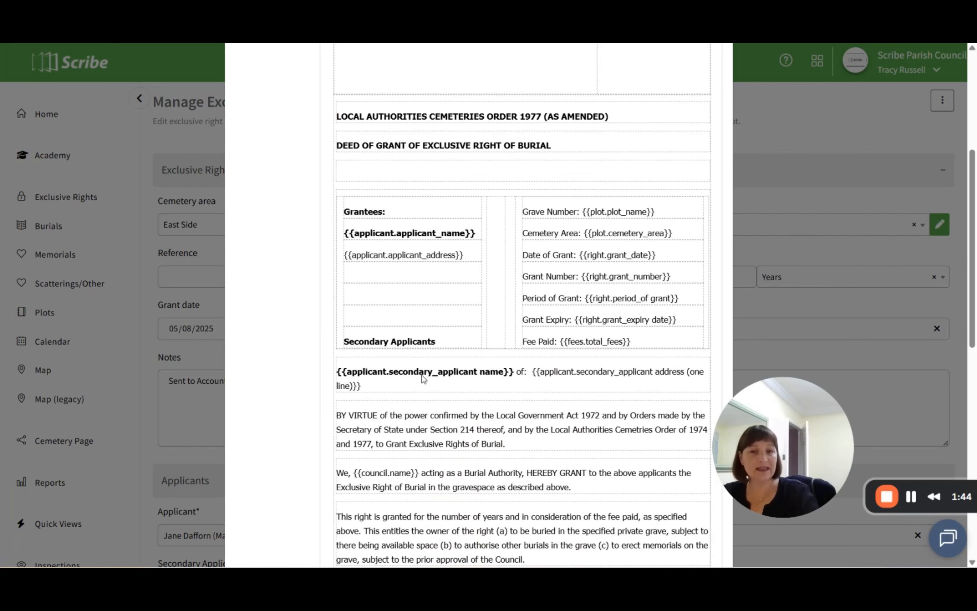
{"action": "scroll", "coordinate": [456, 372], "scroll_direction": "down", "scroll_amount": 10}
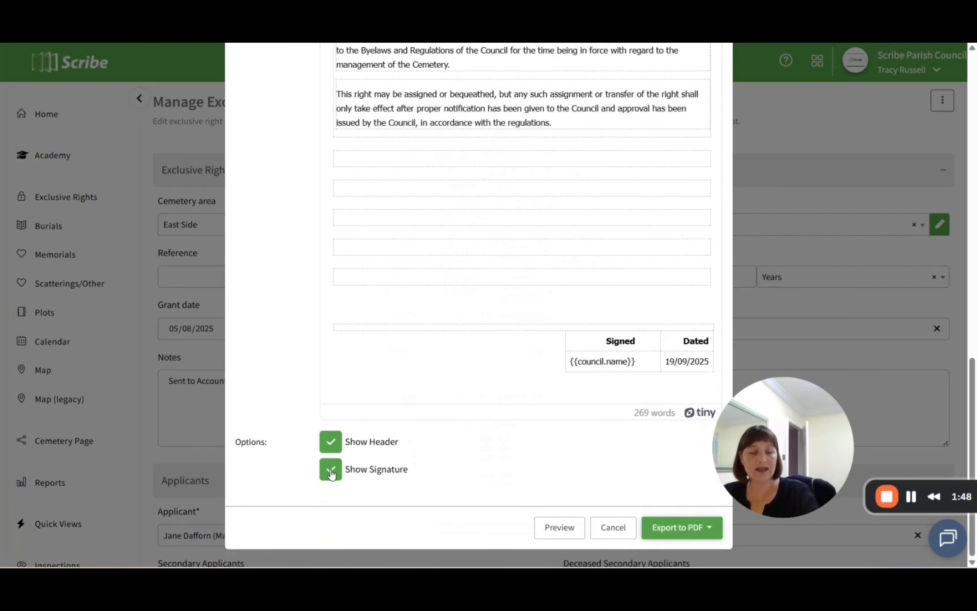
{"action": "left_click", "coordinate": [559, 529]}
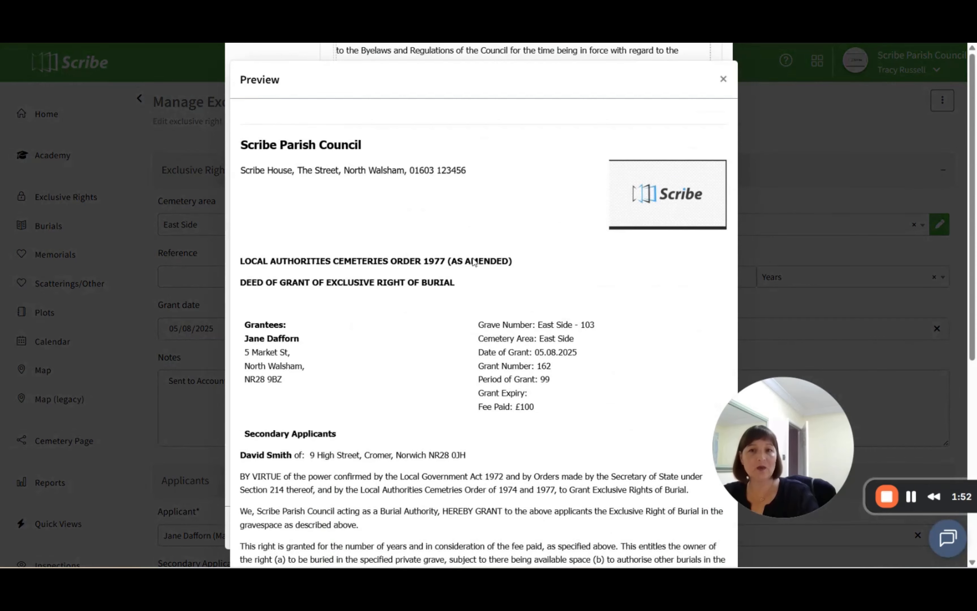
{"action": "scroll", "coordinate": [306, 314], "scroll_direction": "down", "scroll_amount": 3}
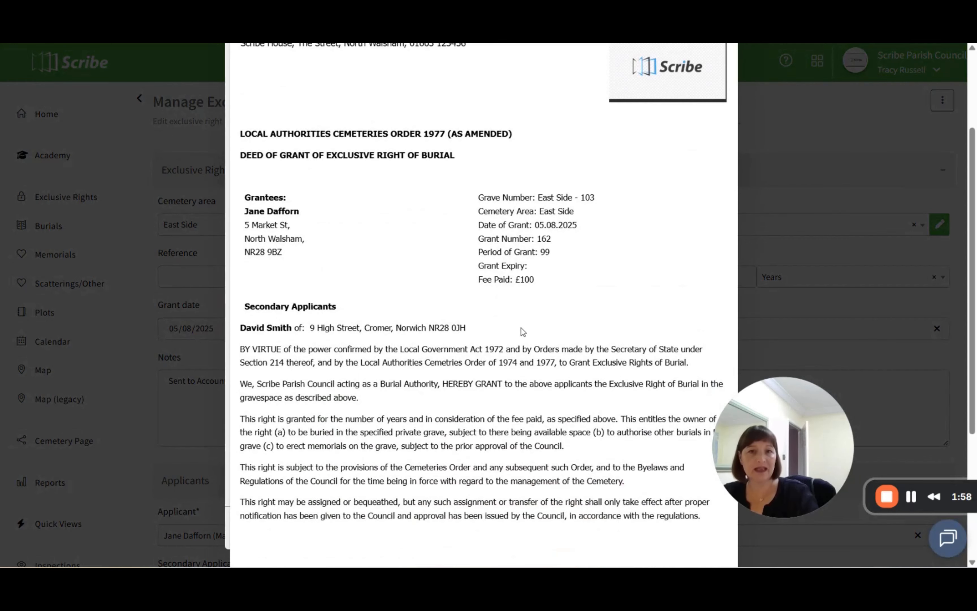
{"action": "scroll", "coordinate": [524, 331], "scroll_direction": "down", "scroll_amount": 5}
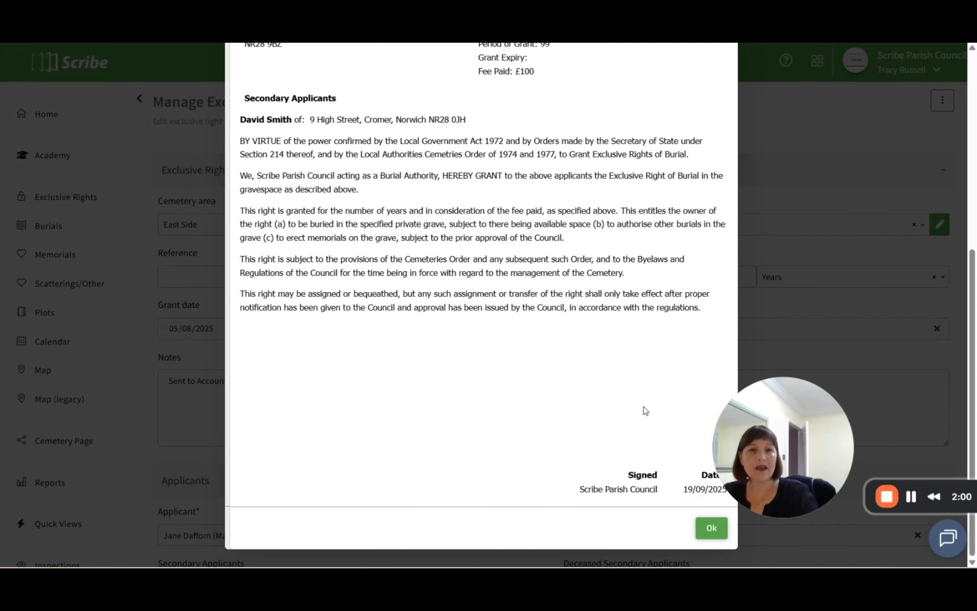
{"action": "scroll", "coordinate": [526, 380], "scroll_direction": "up", "scroll_amount": 10}
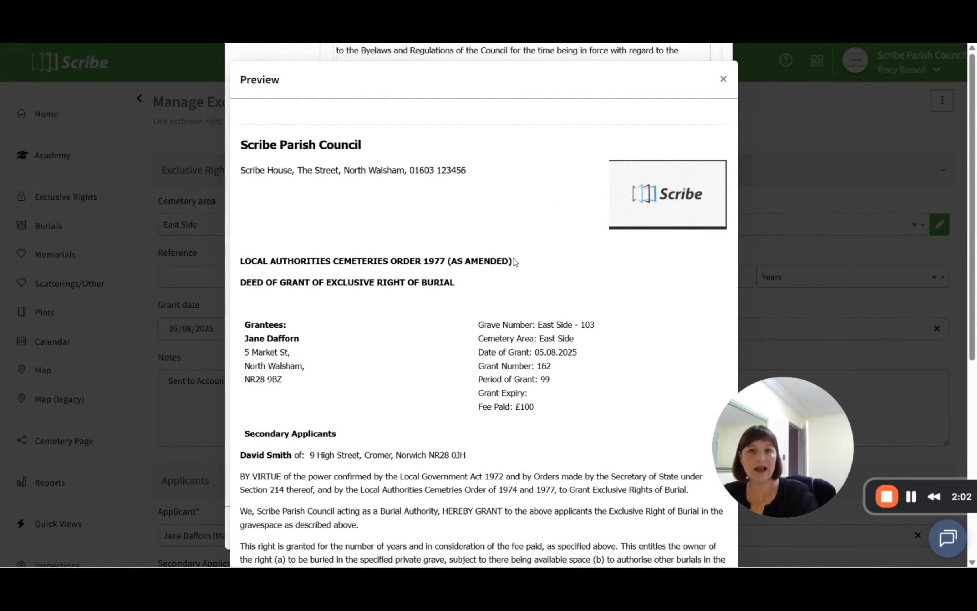
{"action": "scroll", "coordinate": [499, 412], "scroll_direction": "down", "scroll_amount": 3}
{"action": "scroll", "coordinate": [500, 413], "scroll_direction": "down", "scroll_amount": 5}
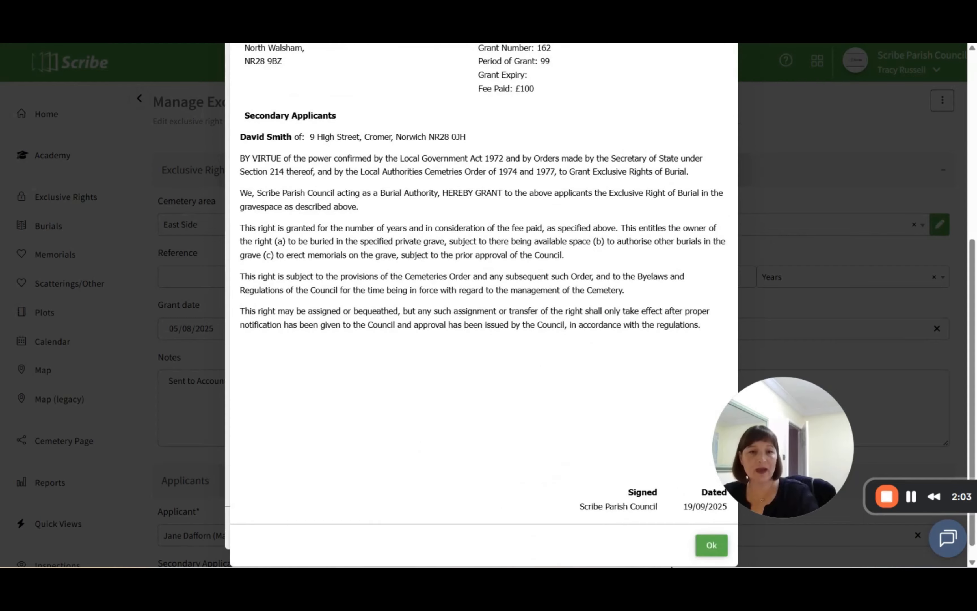
{"action": "left_click", "coordinate": [714, 547]}
- Turn off Show Header and Show Signature for the deed, preview it without them and close the preview
{"action": "left_click", "coordinate": [331, 443]}
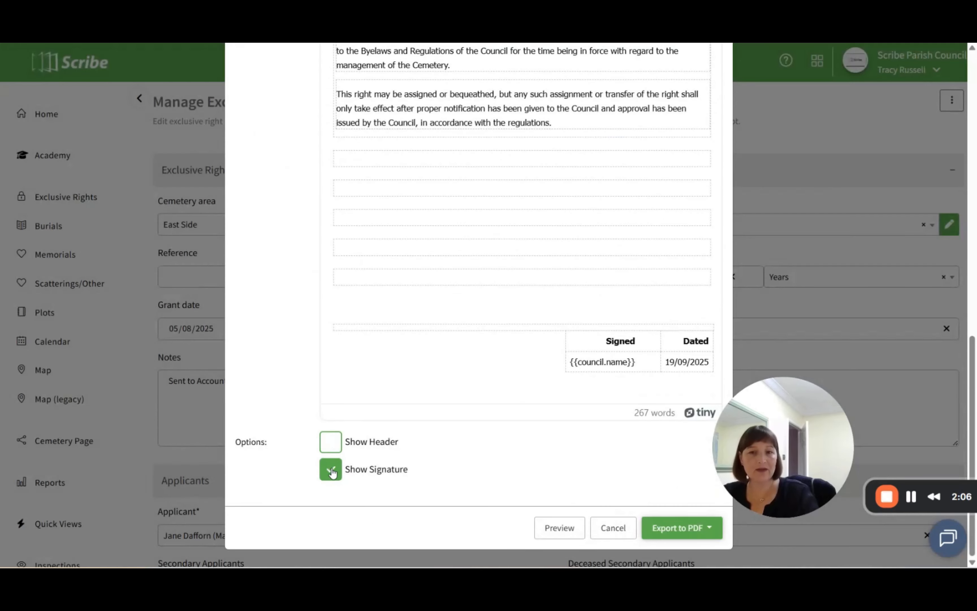
{"action": "left_click", "coordinate": [331, 469]}
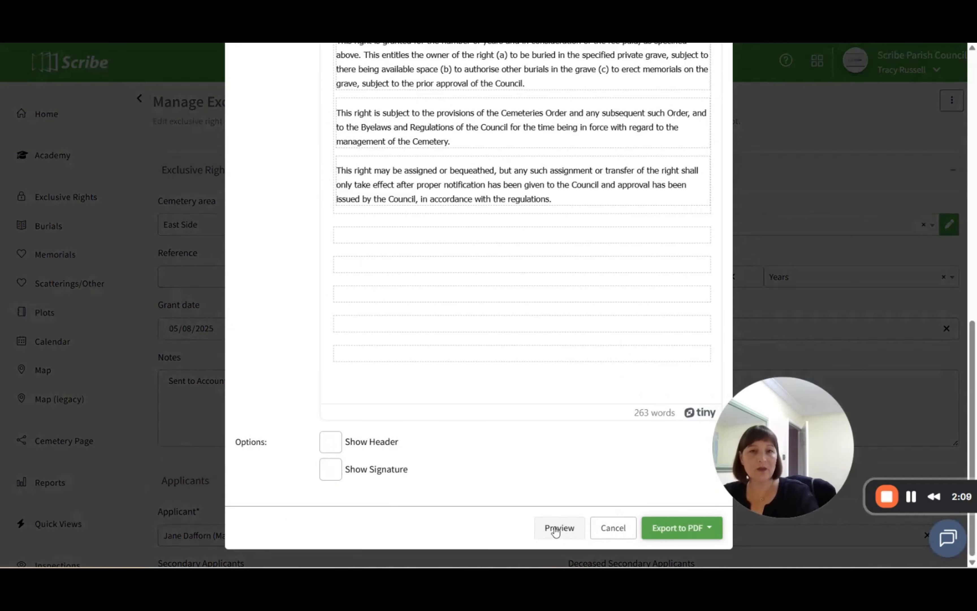
{"action": "left_click", "coordinate": [556, 531]}
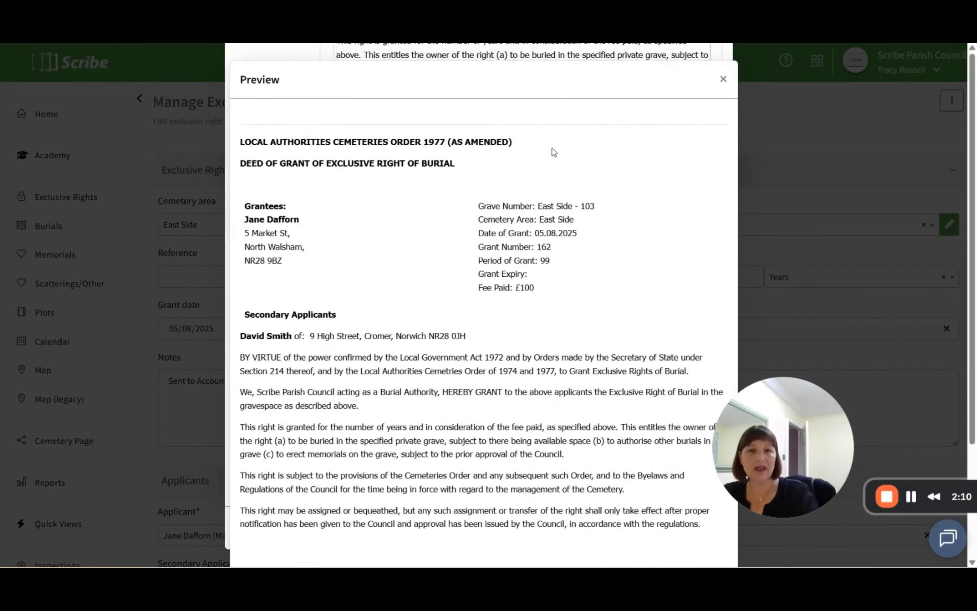
{"action": "scroll", "coordinate": [582, 274], "scroll_direction": "down", "scroll_amount": 4}
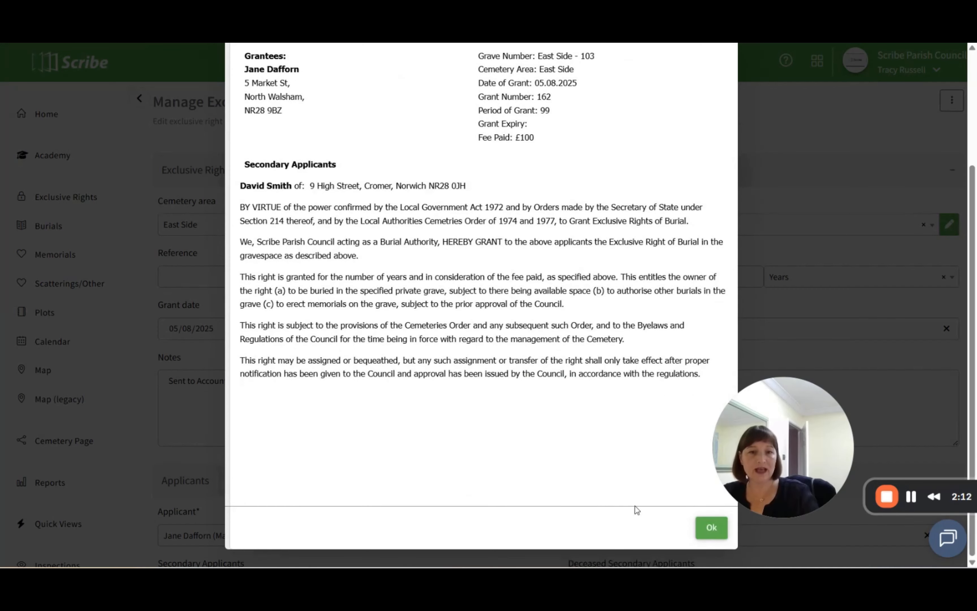
{"action": "left_click", "coordinate": [710, 528]}
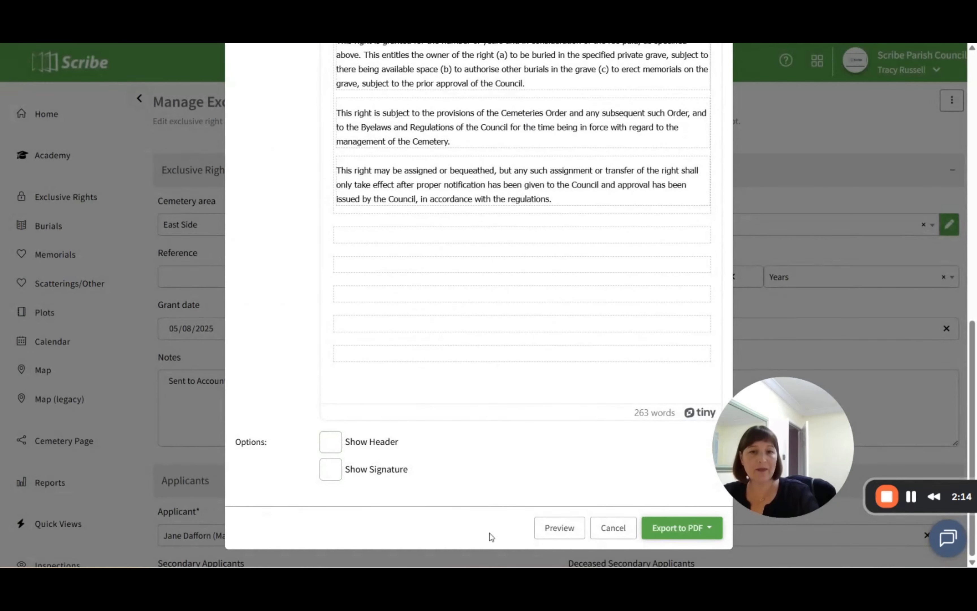
- Export the deed as a single PDF, view the downloaded file and close it
{"action": "left_click", "coordinate": [663, 528]}
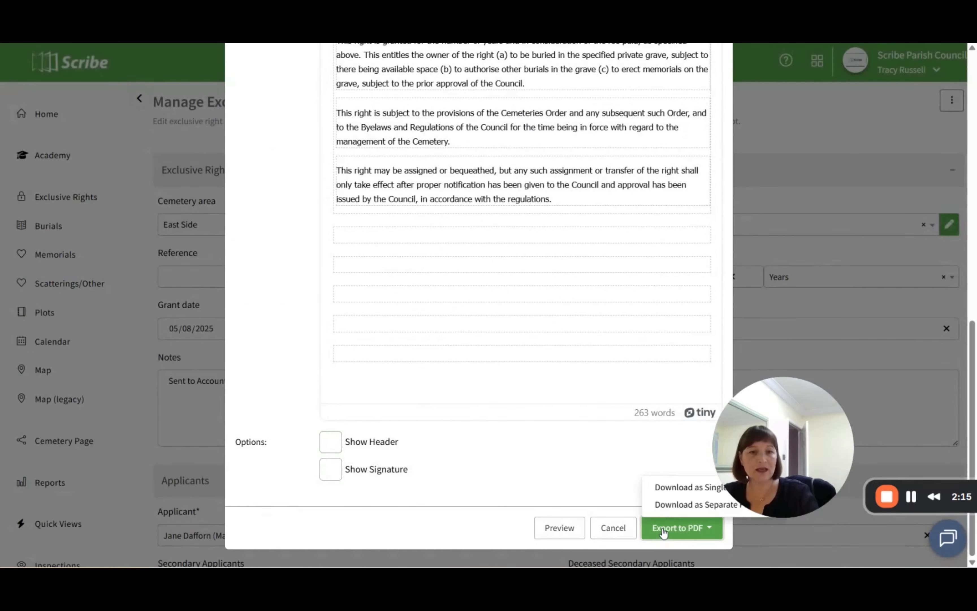
{"action": "left_click", "coordinate": [671, 488]}
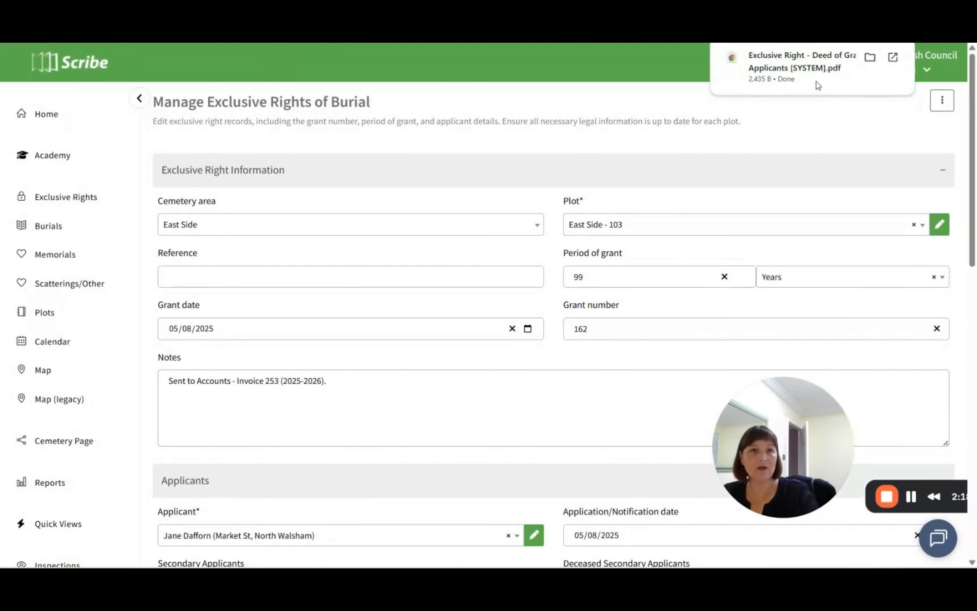
{"action": "left_click", "coordinate": [788, 66]}
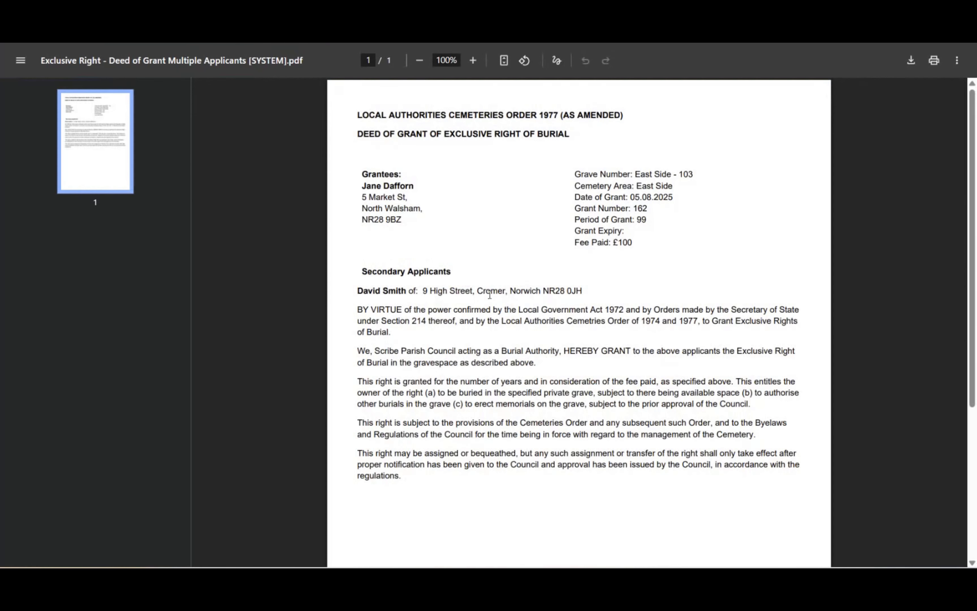
{"action": "key", "text": "ctrl+w"}
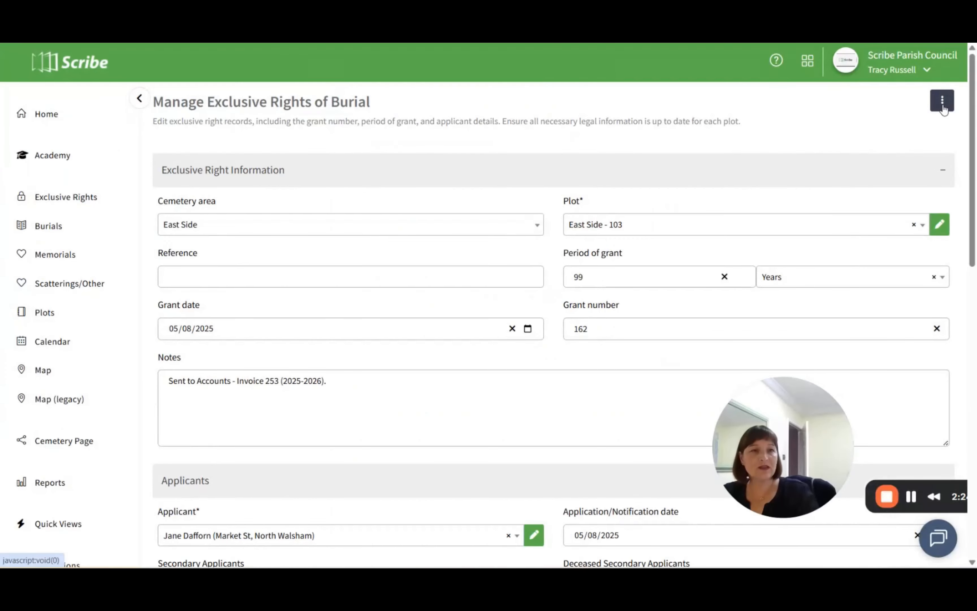
- Open the CRM template Exclusive Right - Assignment Multiple Applicants [SYSTEM] for editing
{"action": "scroll", "coordinate": [63, 410], "scroll_direction": "down", "scroll_amount": 5}
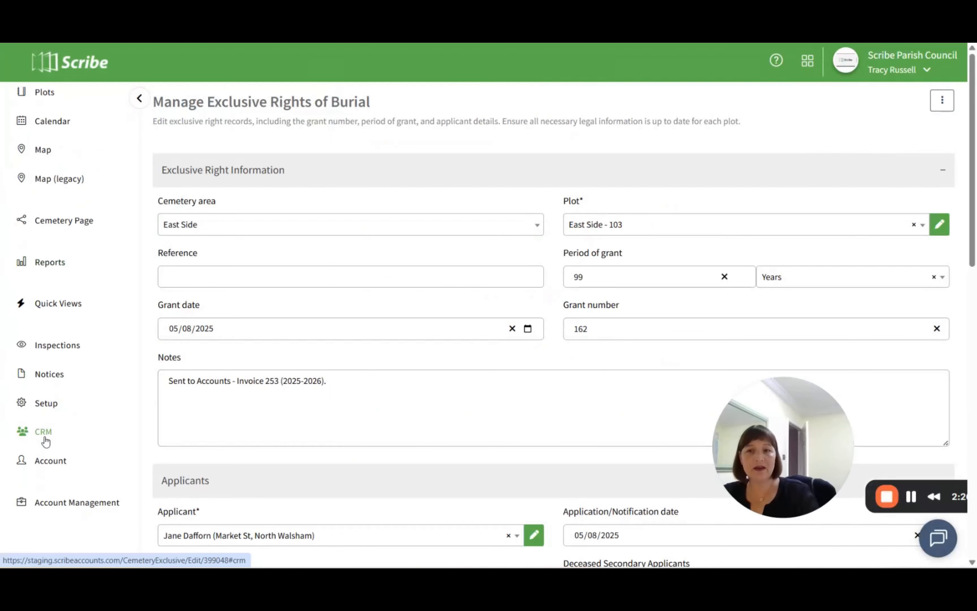
{"action": "left_click", "coordinate": [45, 435]}
{"action": "scroll", "coordinate": [48, 405], "scroll_direction": "down", "scroll_amount": 5}
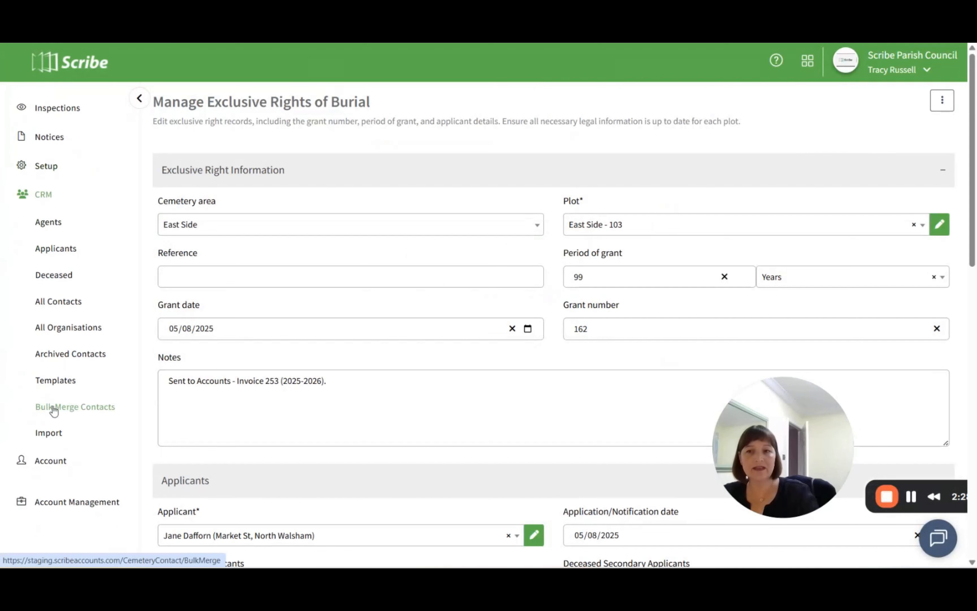
{"action": "left_click", "coordinate": [53, 382]}
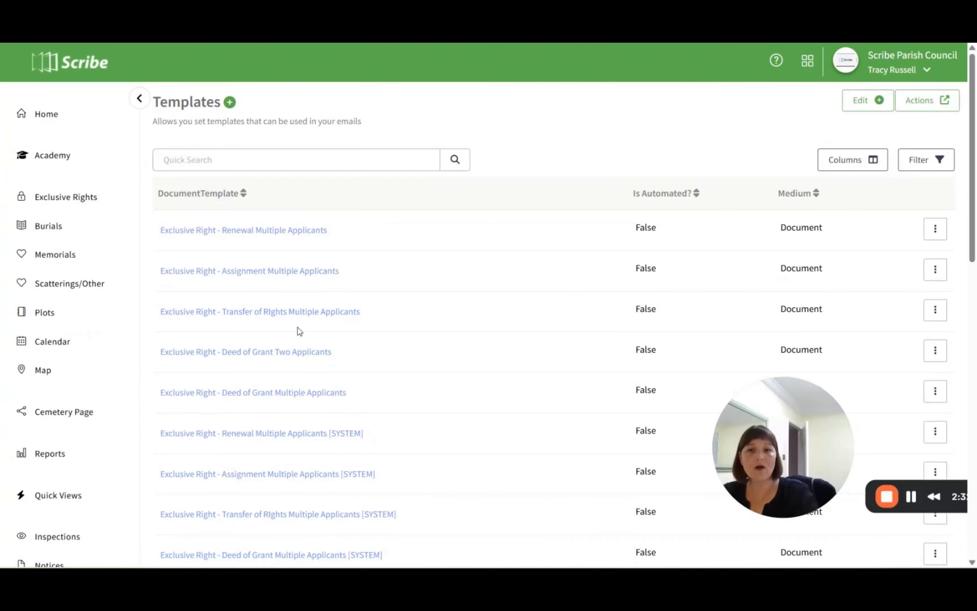
{"action": "scroll", "coordinate": [299, 331], "scroll_direction": "down", "scroll_amount": 3}
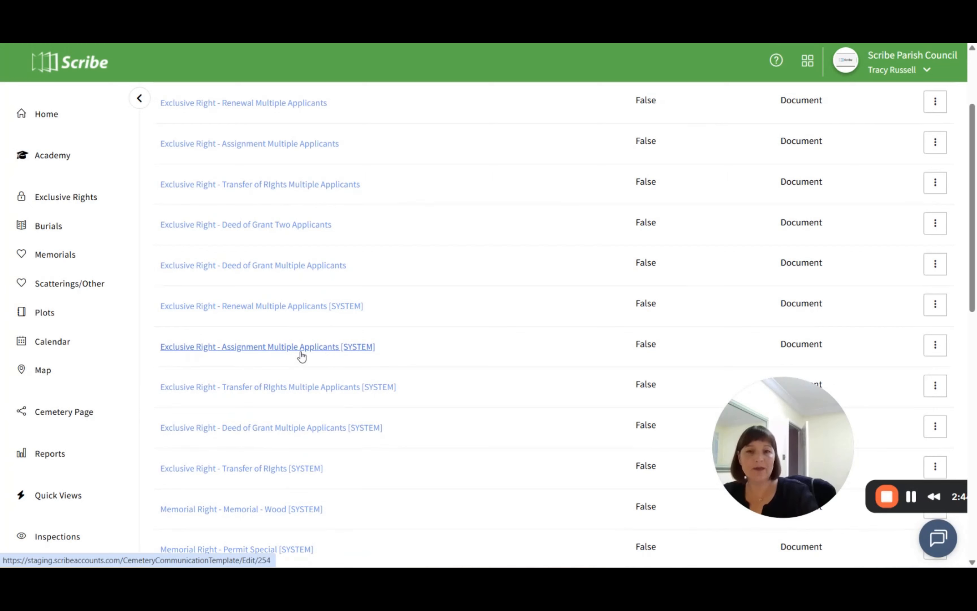
{"action": "left_click", "coordinate": [271, 352]}
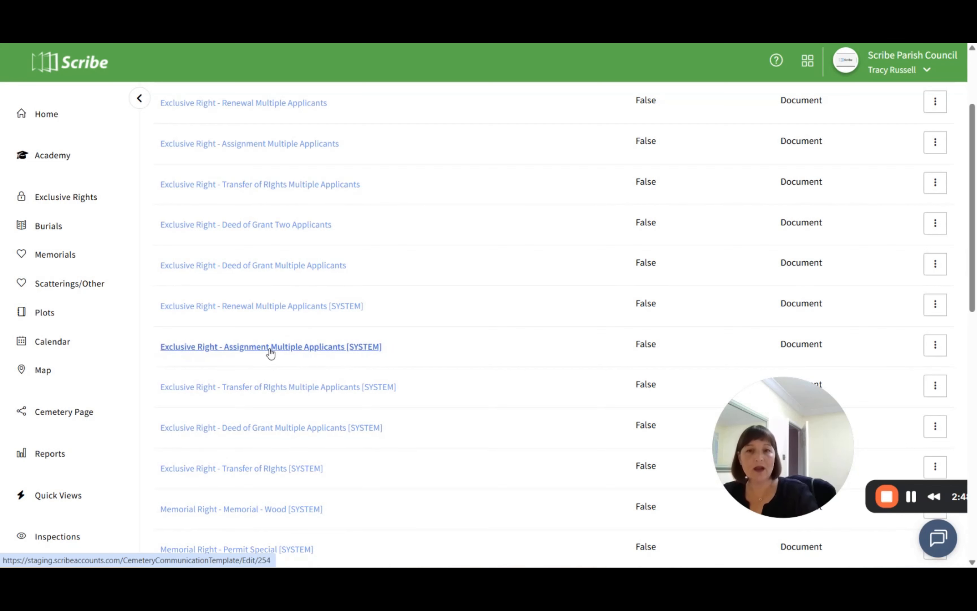
- Rename the template as Exclusive Right - Assignment Multiple Applicants Scribe Parish Council
{"action": "left_click", "coordinate": [388, 179]}
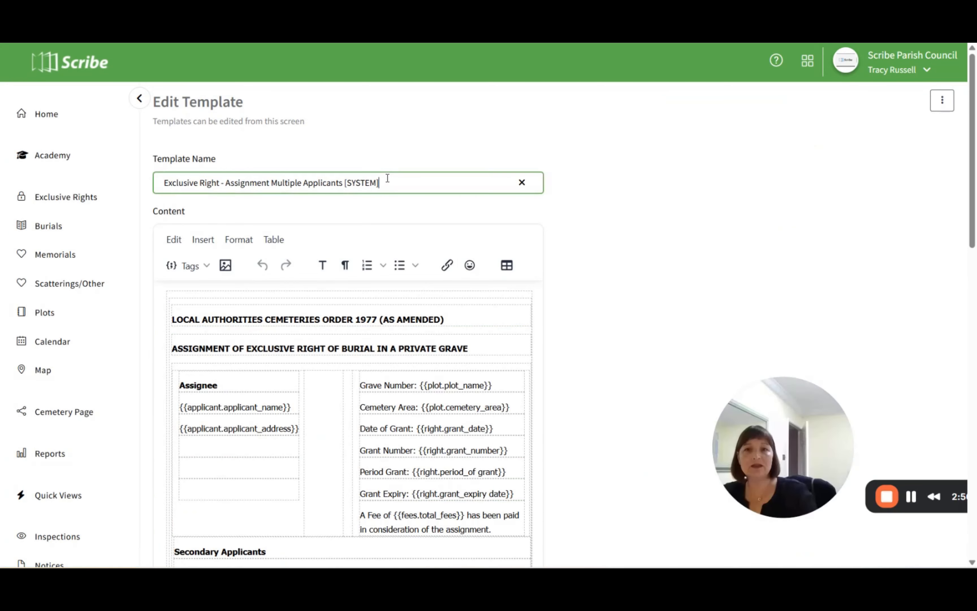
{"action": "key", "text": "BackSpace"}
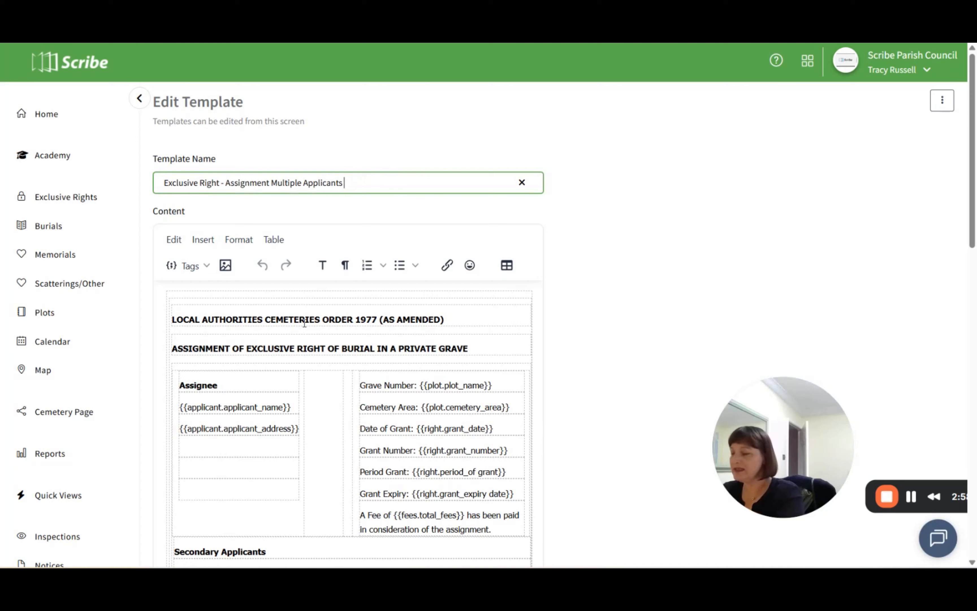
{"action": "type", "text": "Scribe Parish Council"}
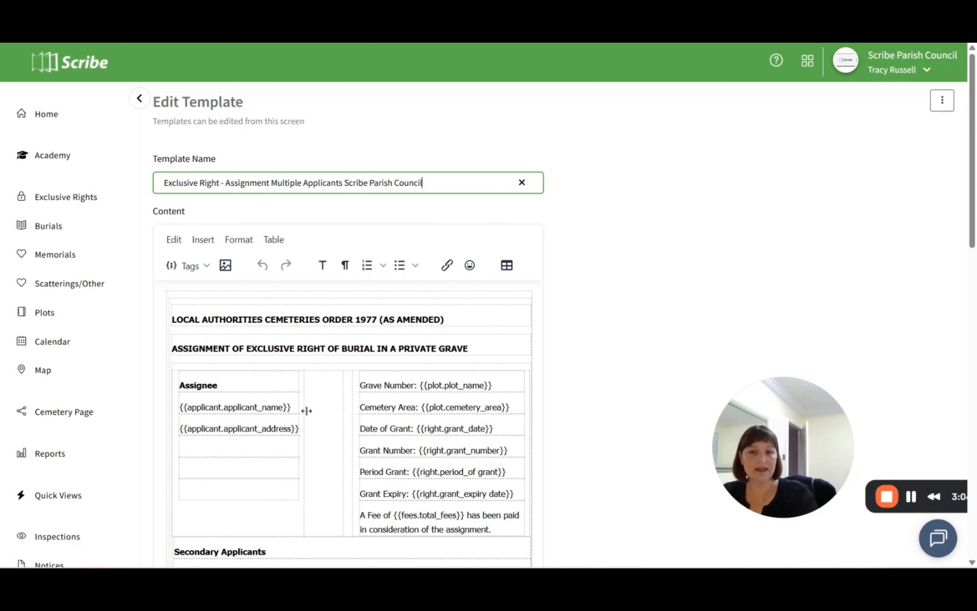
- Review the available Deceased, Right and Date tags, and insert Today's Date in Words on the last empty line of the template
{"action": "scroll", "coordinate": [307, 411], "scroll_direction": "down", "scroll_amount": 3}
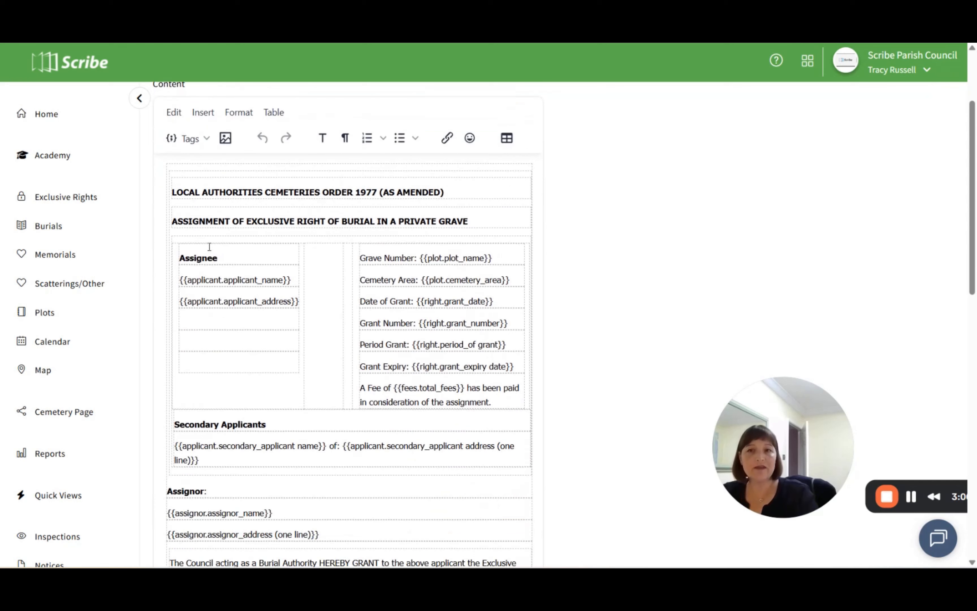
{"action": "left_click", "coordinate": [205, 139]}
{"action": "mouse_move", "coordinate": [207, 160]}
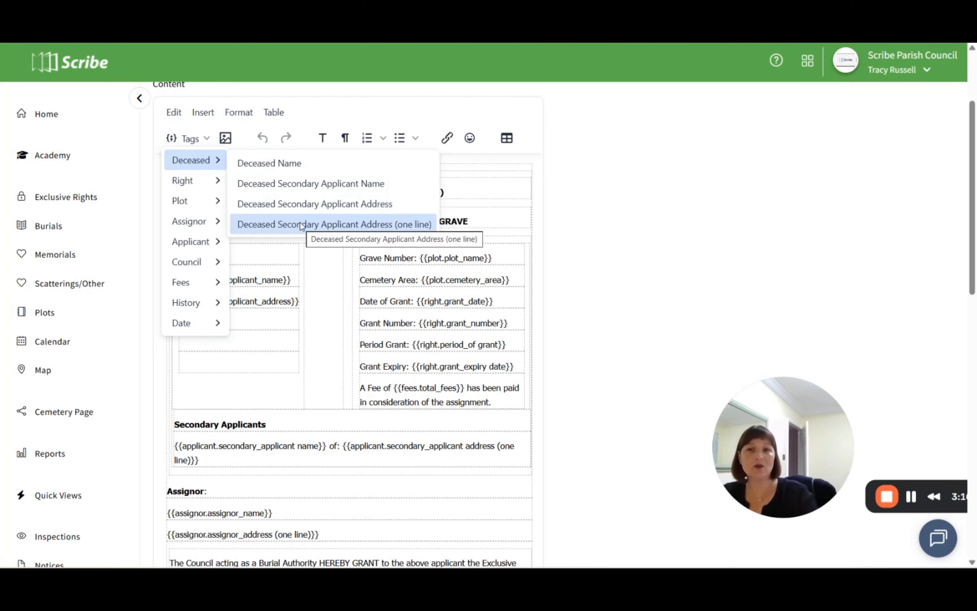
{"action": "mouse_move", "coordinate": [199, 184]}
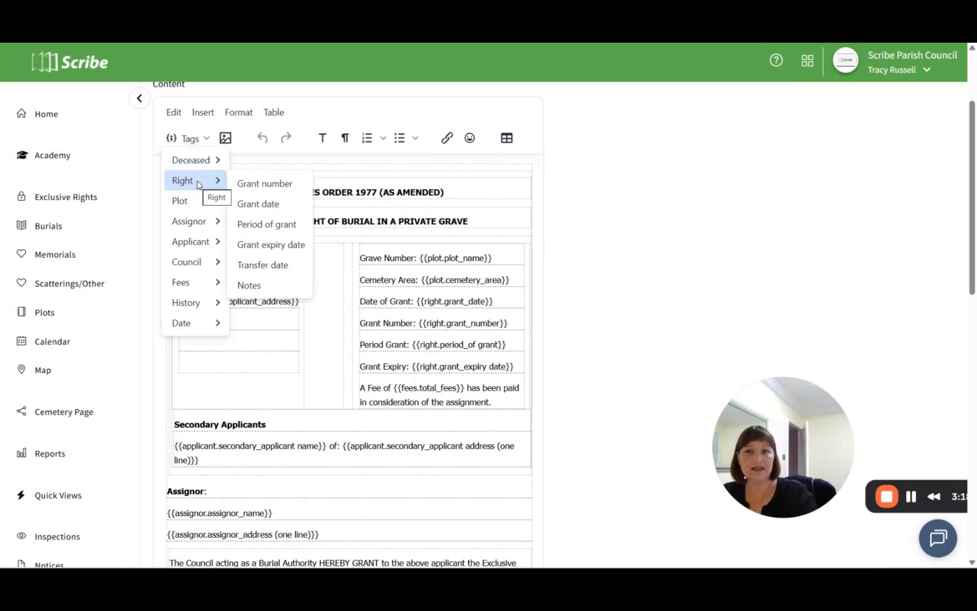
{"action": "mouse_move", "coordinate": [202, 322]}
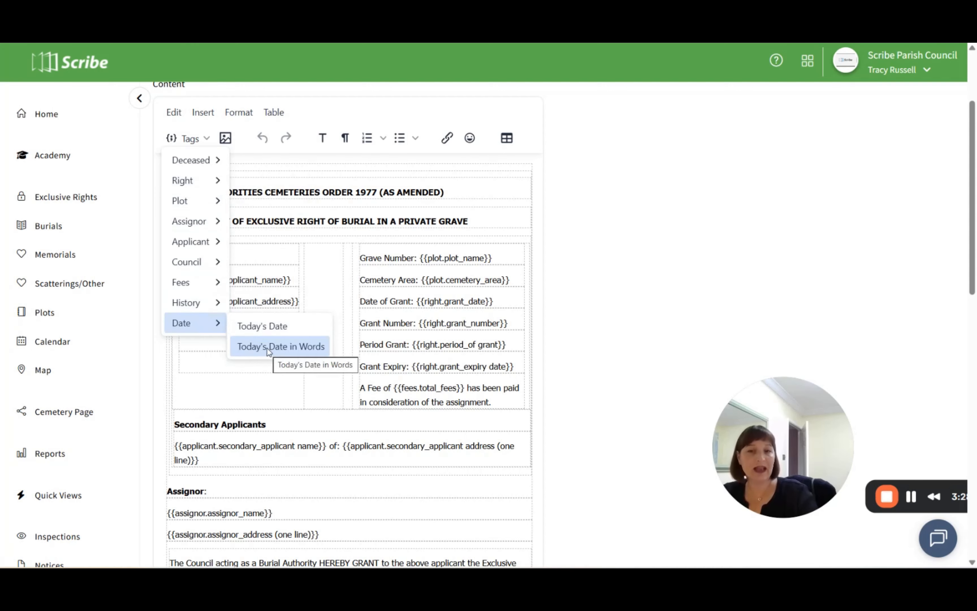
{"action": "scroll", "coordinate": [242, 424], "scroll_direction": "down", "scroll_amount": 10}
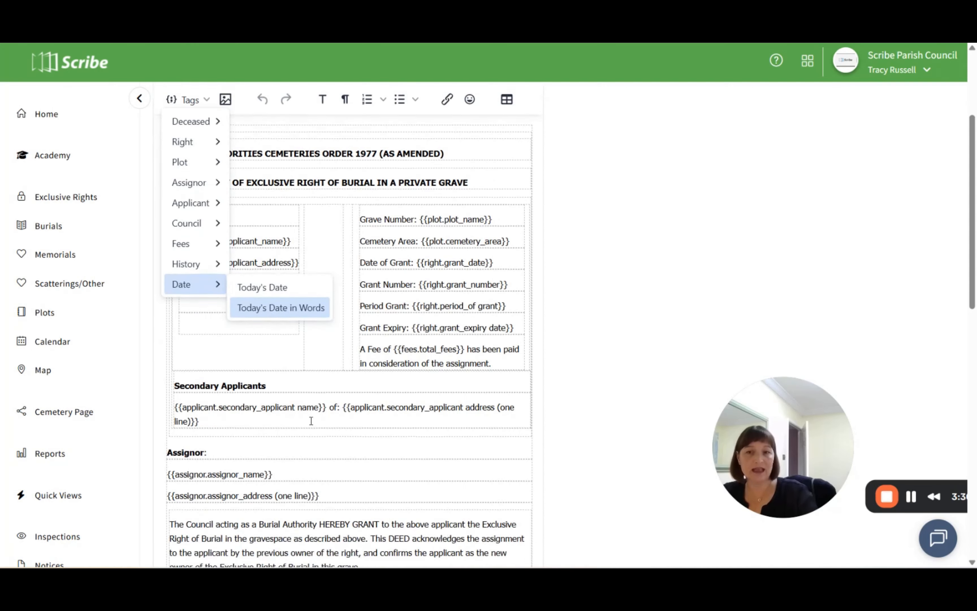
{"action": "left_click", "coordinate": [457, 500]}
{"action": "scroll", "coordinate": [304, 320], "scroll_direction": "up", "scroll_amount": 9}
{"action": "scroll", "coordinate": [238, 196], "scroll_direction": "up", "scroll_amount": 4}
{"action": "left_click", "coordinate": [207, 267]}
{"action": "mouse_move", "coordinate": [209, 449]}
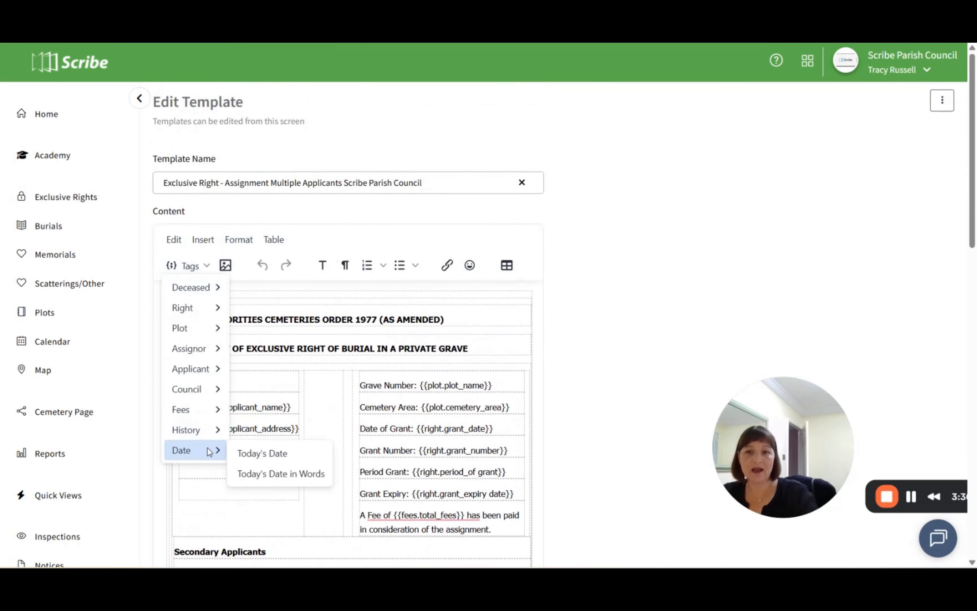
{"action": "left_click", "coordinate": [280, 474]}
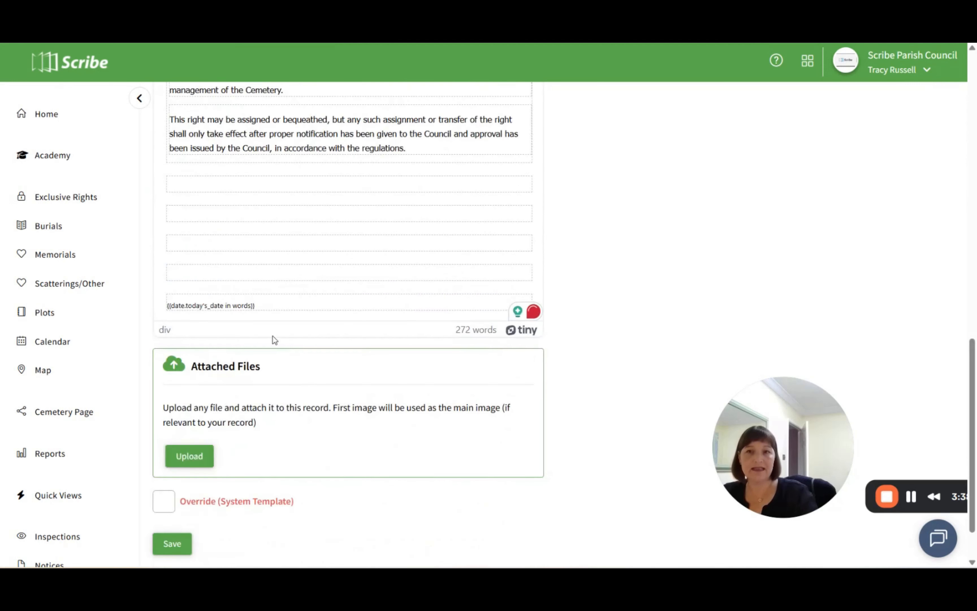
- Format the inserted date tag in Times New Roman at 12pt and save the template
{"action": "scroll", "coordinate": [274, 307], "scroll_direction": "up", "scroll_amount": 2}
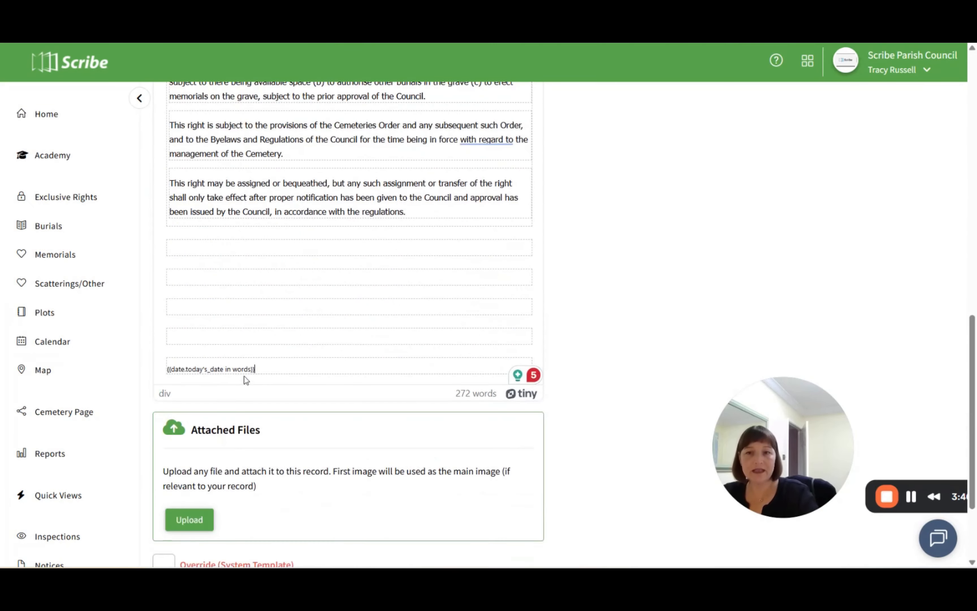
{"action": "left_click", "coordinate": [232, 367]}
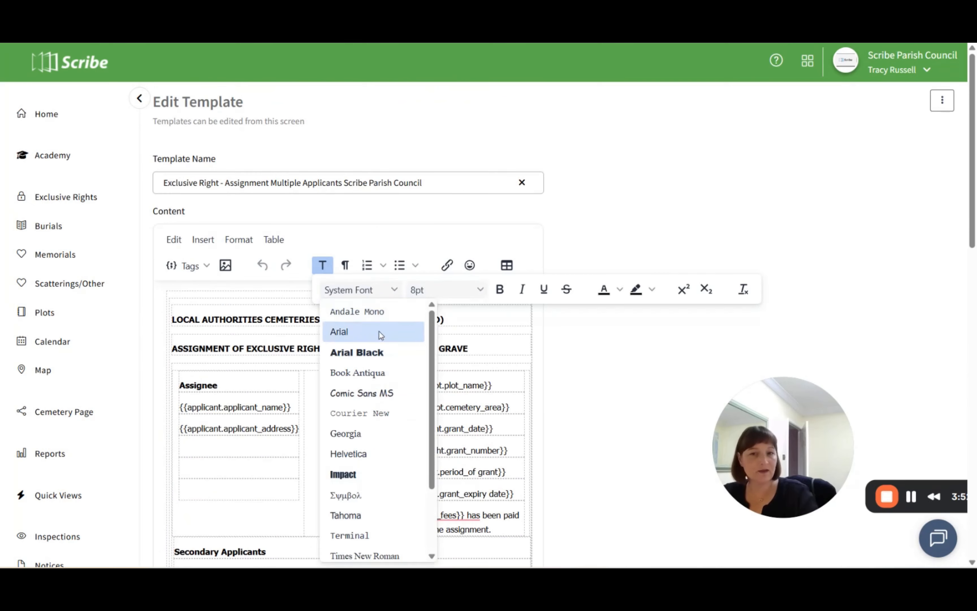
{"action": "left_click", "coordinate": [365, 551]}
{"action": "scroll", "coordinate": [392, 430], "scroll_direction": "down", "scroll_amount": 15}
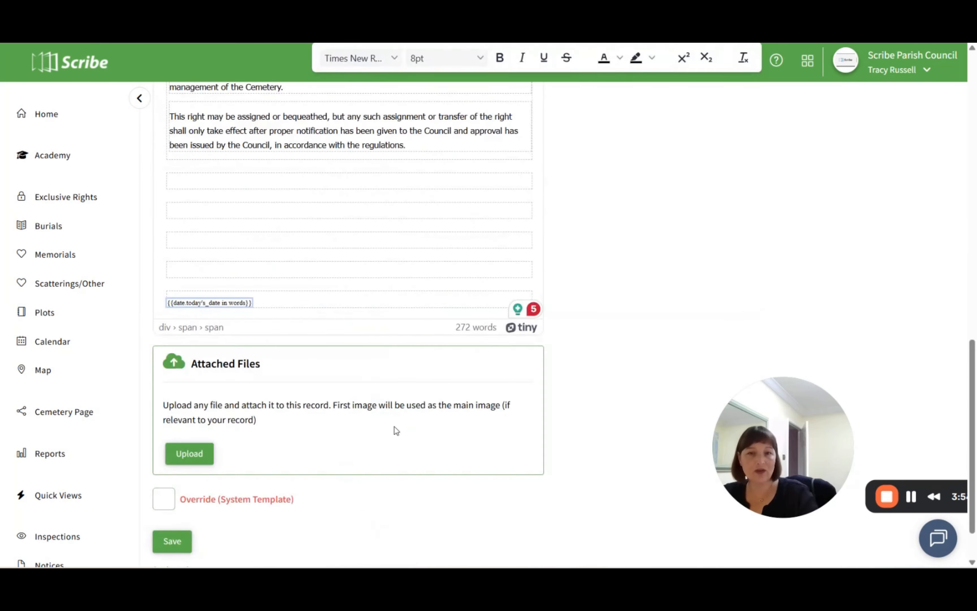
{"action": "scroll", "coordinate": [390, 255], "scroll_direction": "up", "scroll_amount": 8}
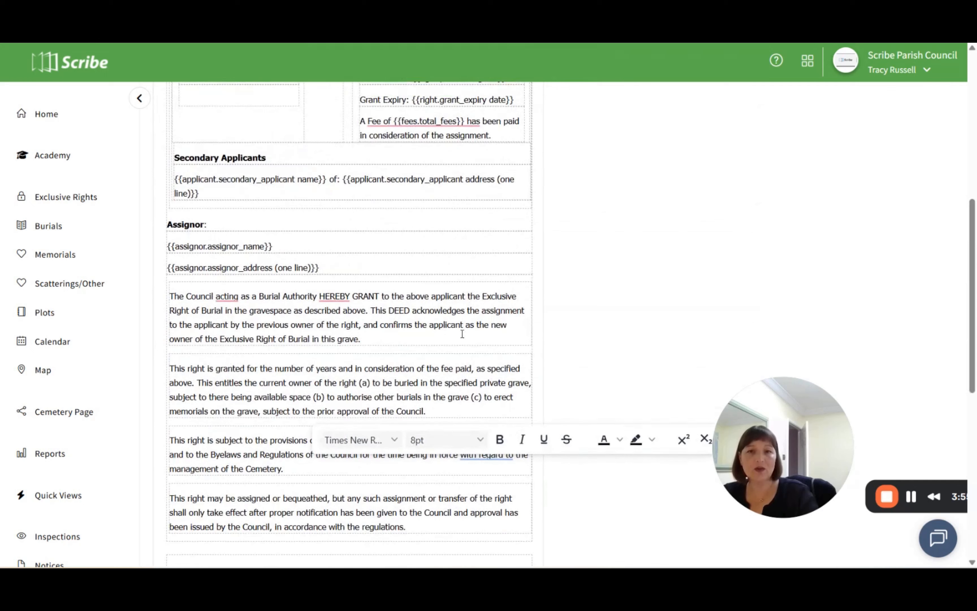
{"action": "left_click", "coordinate": [478, 447]}
{"action": "left_click", "coordinate": [424, 336]}
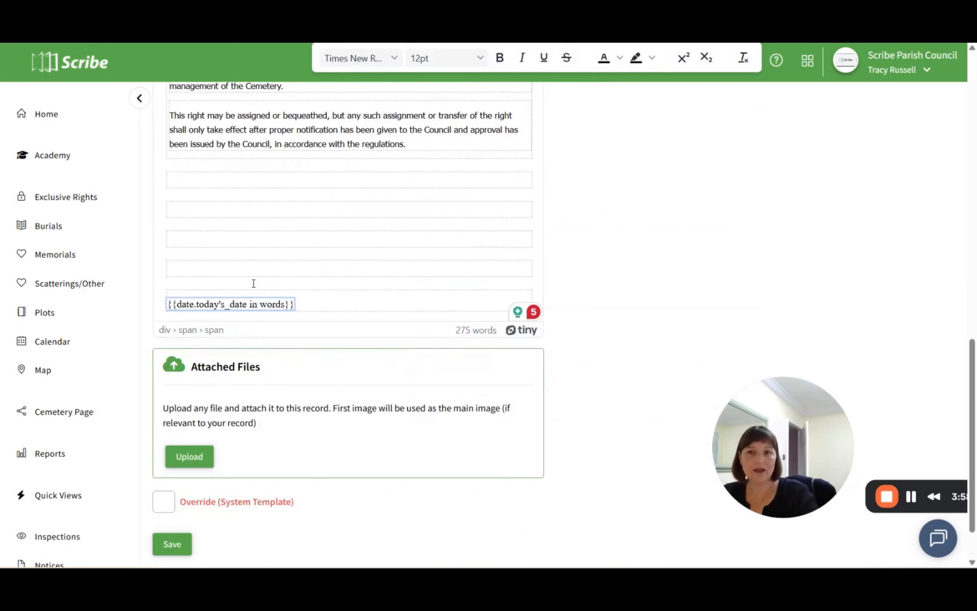
{"action": "scroll", "coordinate": [397, 270], "scroll_direction": "up", "scroll_amount": 15}
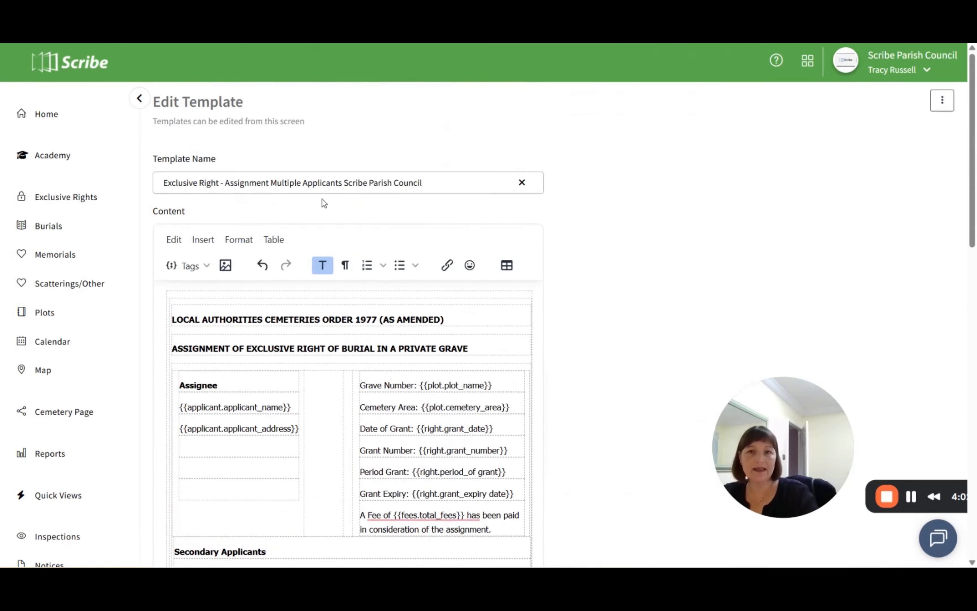
{"action": "scroll", "coordinate": [228, 376], "scroll_direction": "down", "scroll_amount": 8}
- Start a document for the first exclusive right record with template Exclusive Right - Assignment Multiple Applicants Scribe Parish Council and review it to the end
{"action": "left_click", "coordinate": [66, 197]}
{"action": "left_click", "coordinate": [935, 220]}
{"action": "left_click", "coordinate": [884, 279]}
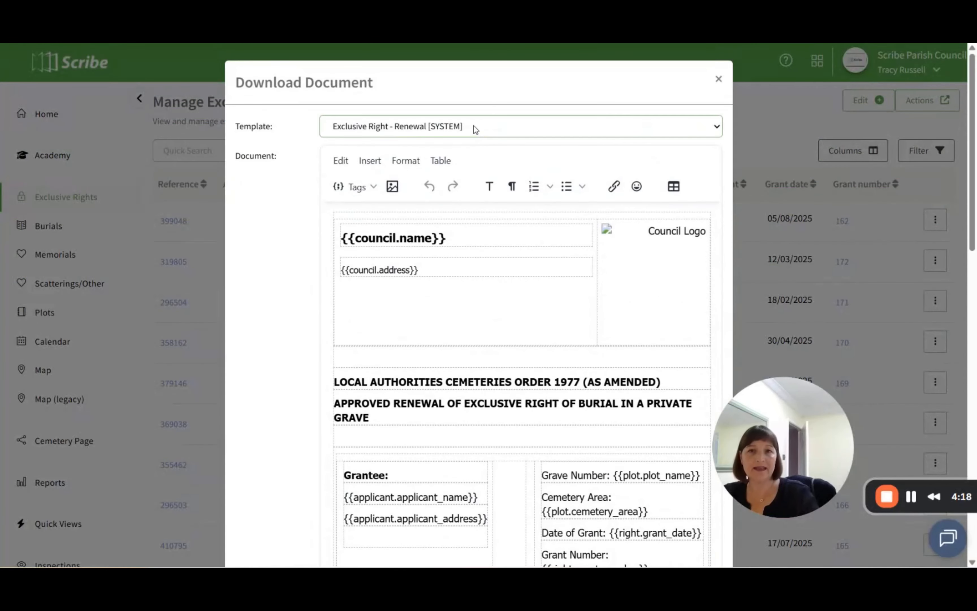
{"action": "left_click", "coordinate": [497, 130]}
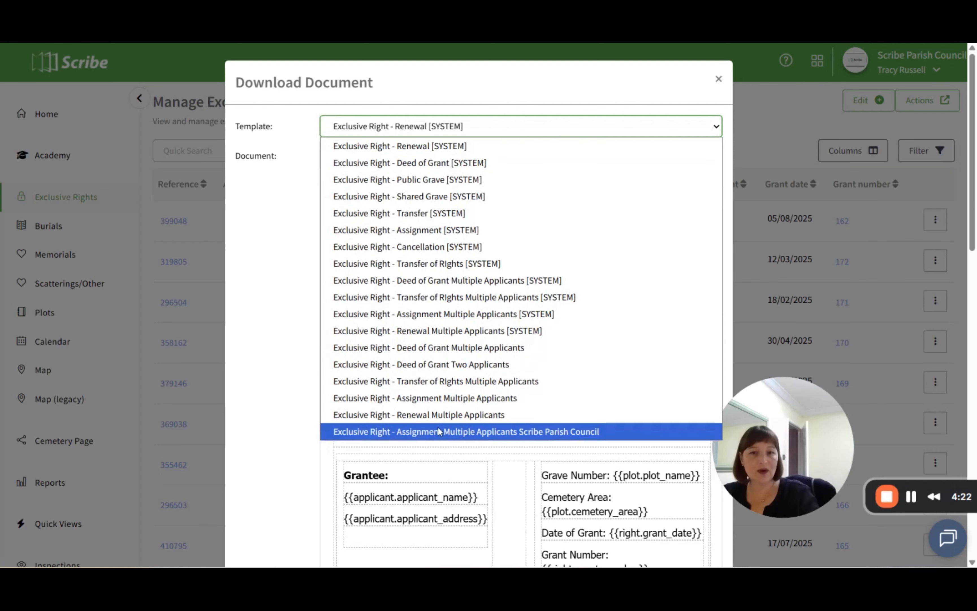
{"action": "left_click", "coordinate": [473, 432]}
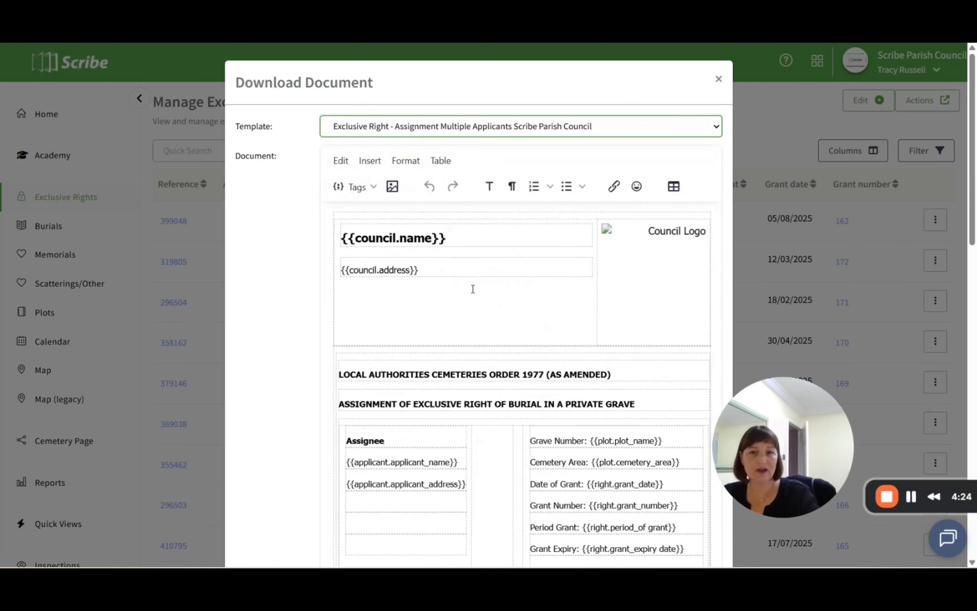
{"action": "scroll", "coordinate": [473, 289], "scroll_direction": "down", "scroll_amount": 15}
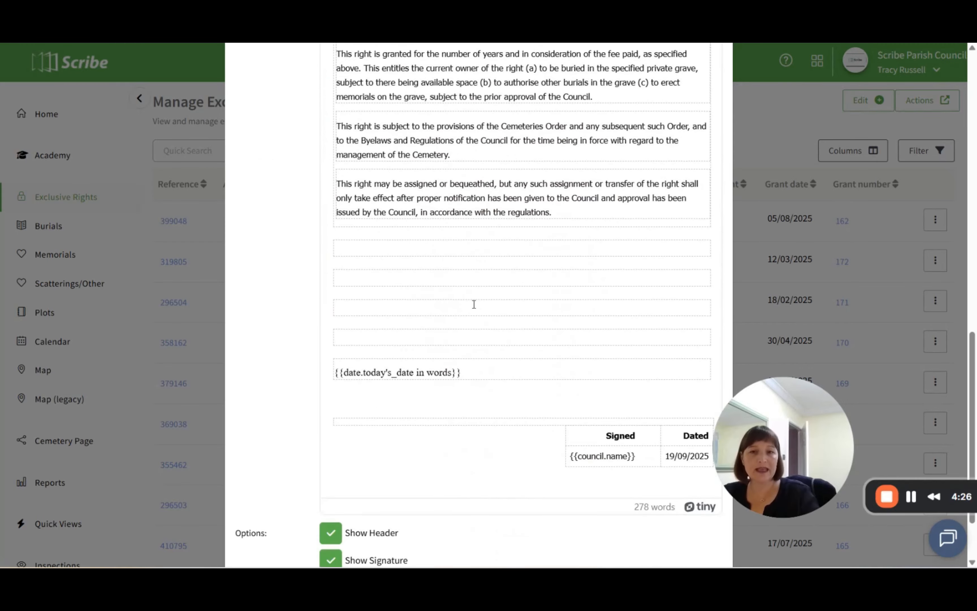
{"action": "scroll", "coordinate": [498, 343], "scroll_direction": "down", "scroll_amount": 2}
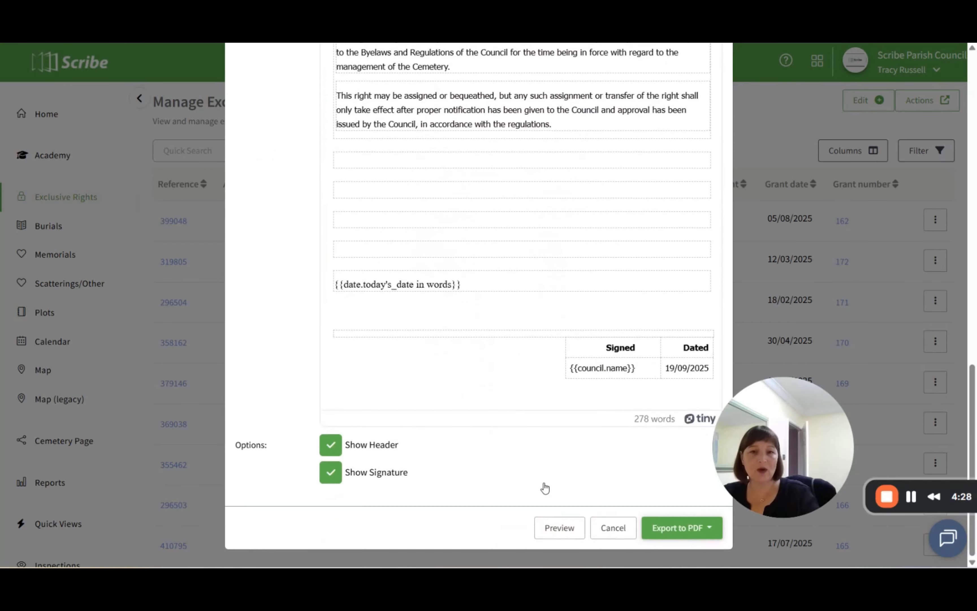